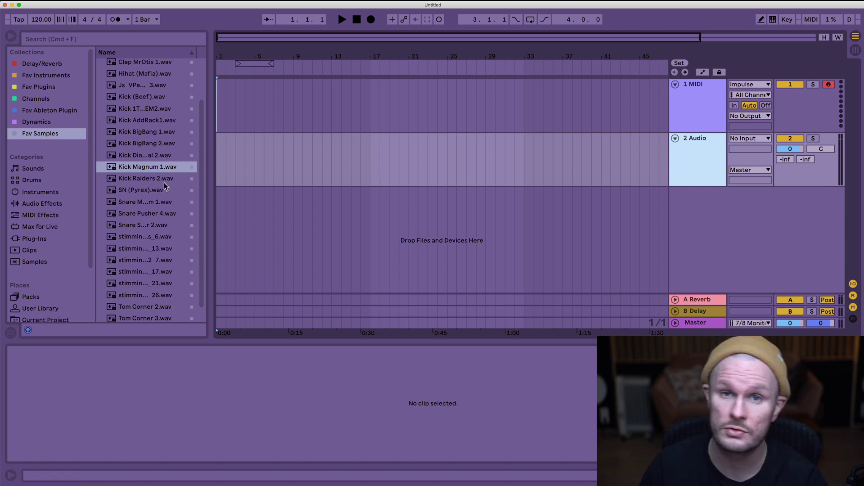
# Set the tempo to 106 BPM, turn on the metronome and listen to the click briefly.
pyautogui.click(43, 19)
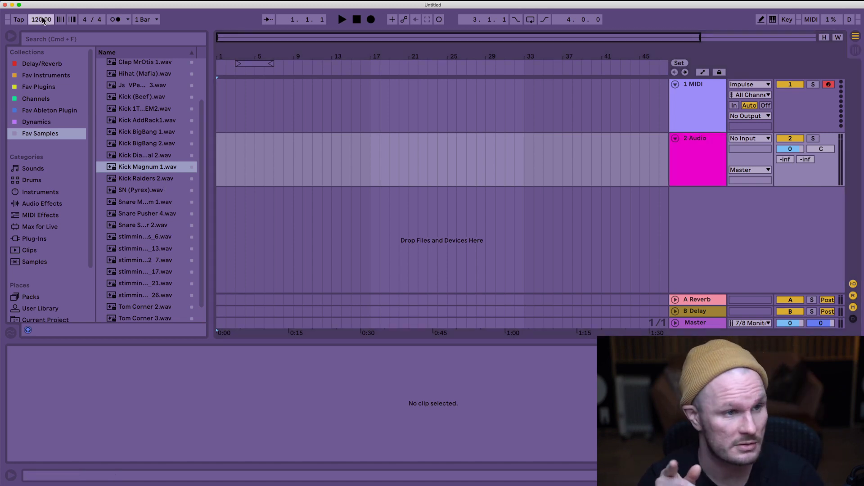
pyautogui.write('106')
pyautogui.press('Return')
pyautogui.click(116, 19)
pyautogui.press('space')
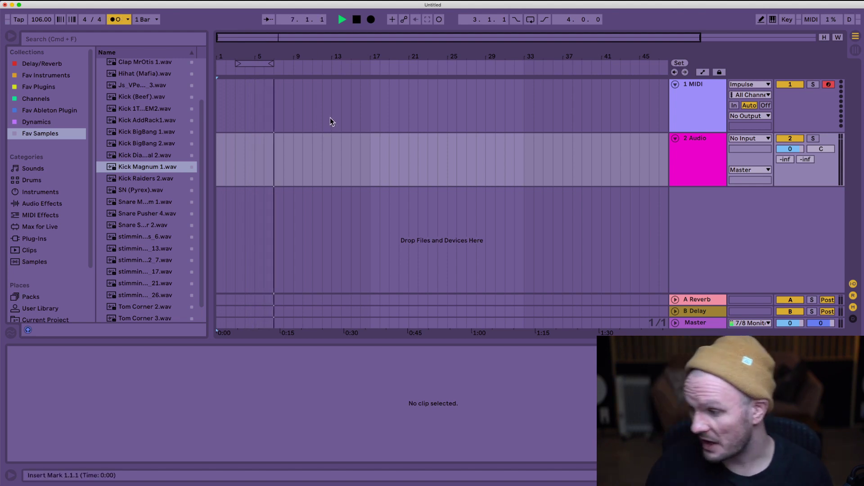
pyautogui.press('space')
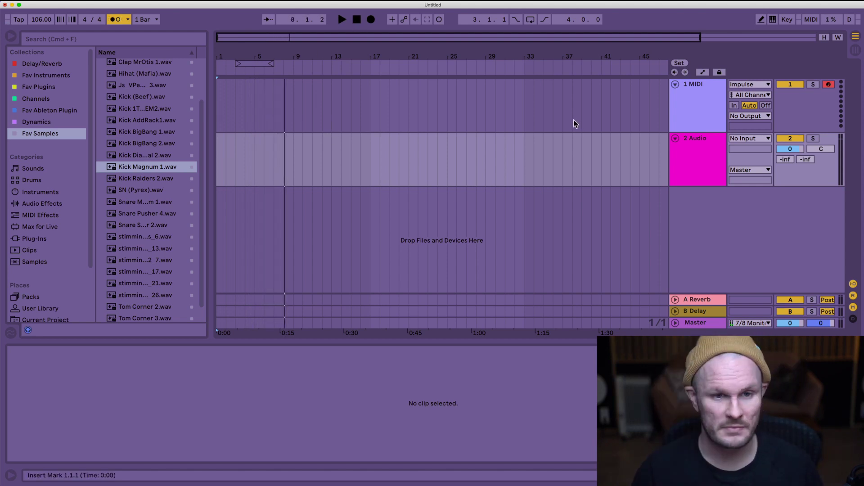
# Load Addictive Drums 2 from Fav Instruments onto the MIDI track and open its interface.
pyautogui.click(693, 105)
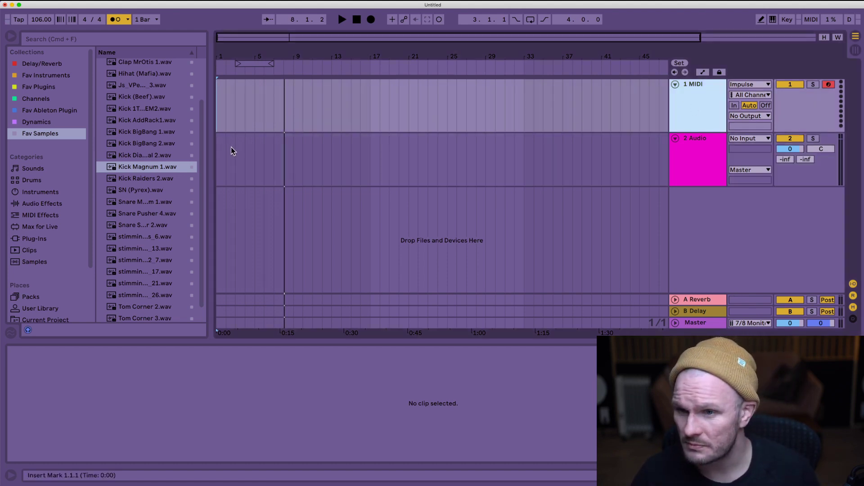
pyautogui.click(57, 75)
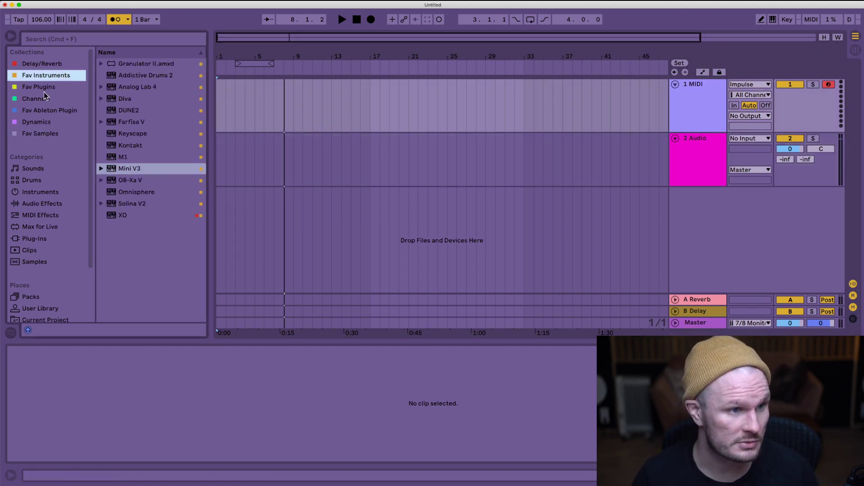
pyautogui.moveTo(146, 75); pyautogui.dragTo(41, 355)
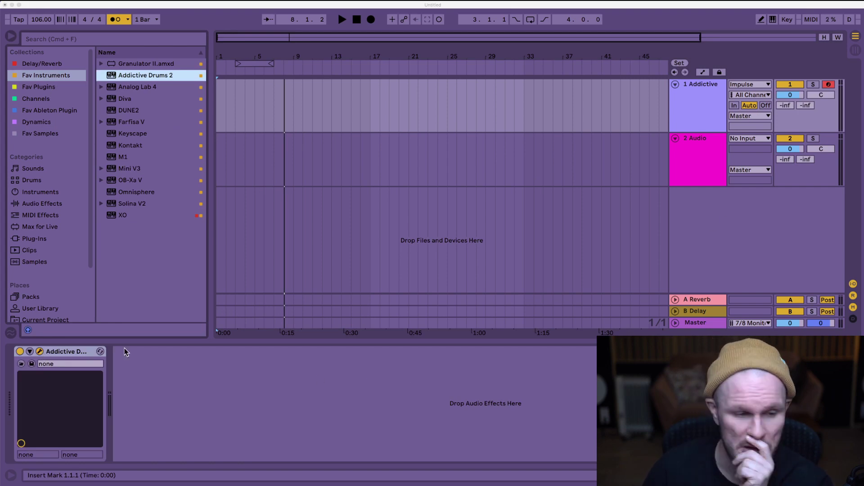
pyautogui.click(40, 352)
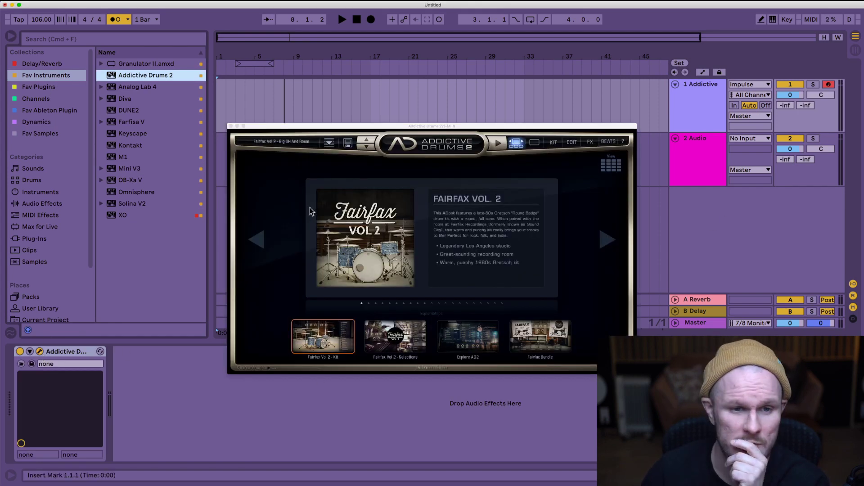
# Choose the Indie kit and audition its presets, finishing with Fat And Tight.
pyautogui.click(591, 217)
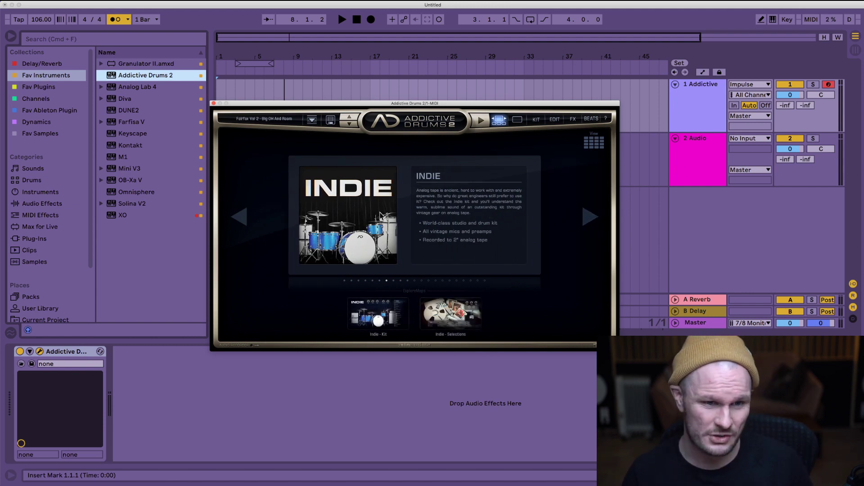
pyautogui.click(407, 234)
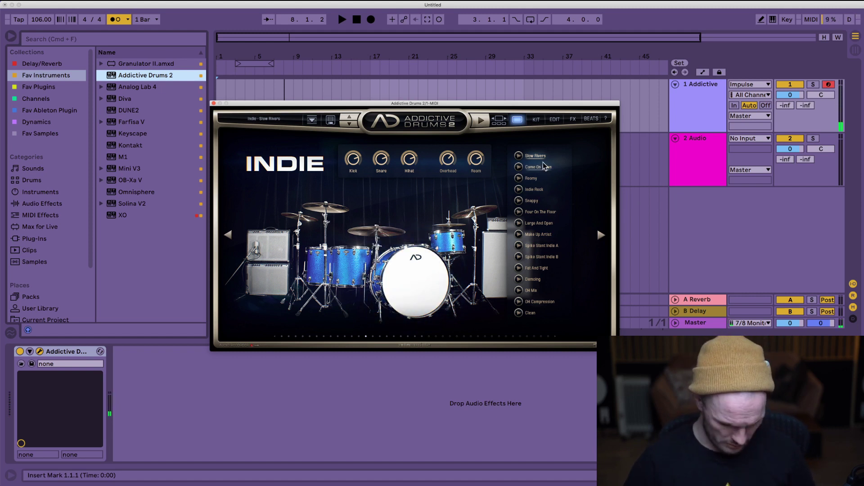
pyautogui.click(531, 179)
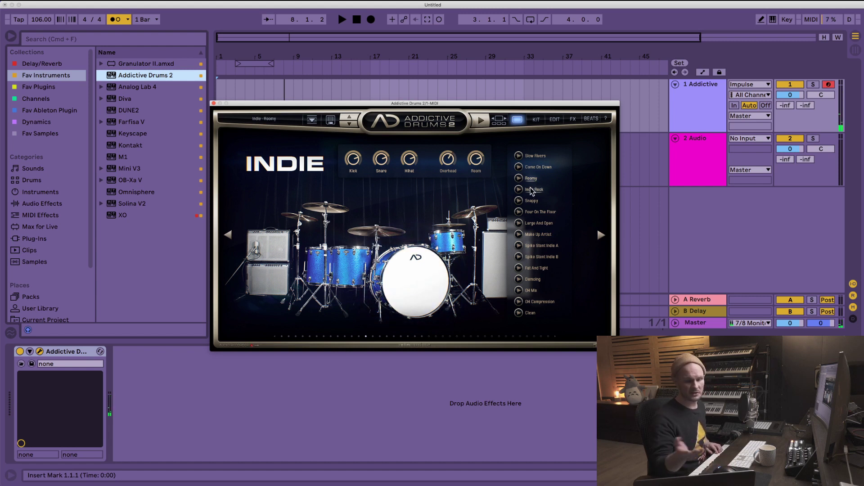
pyautogui.click(533, 190)
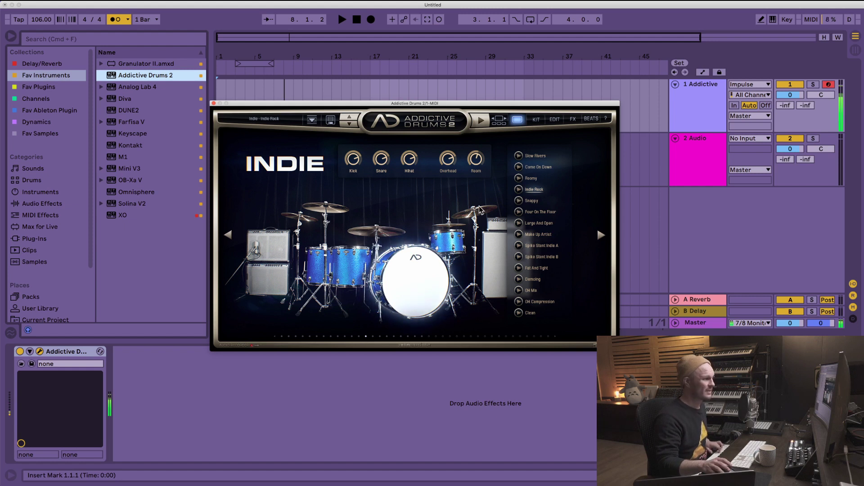
pyautogui.click(534, 201)
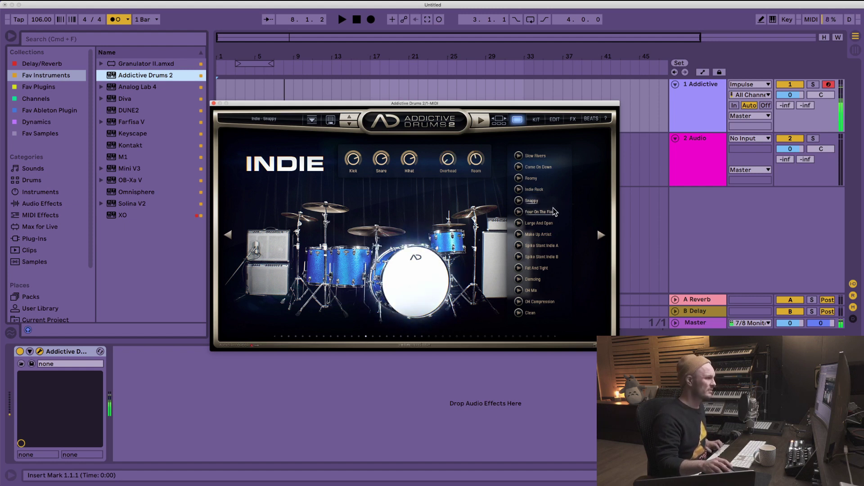
pyautogui.click(546, 212)
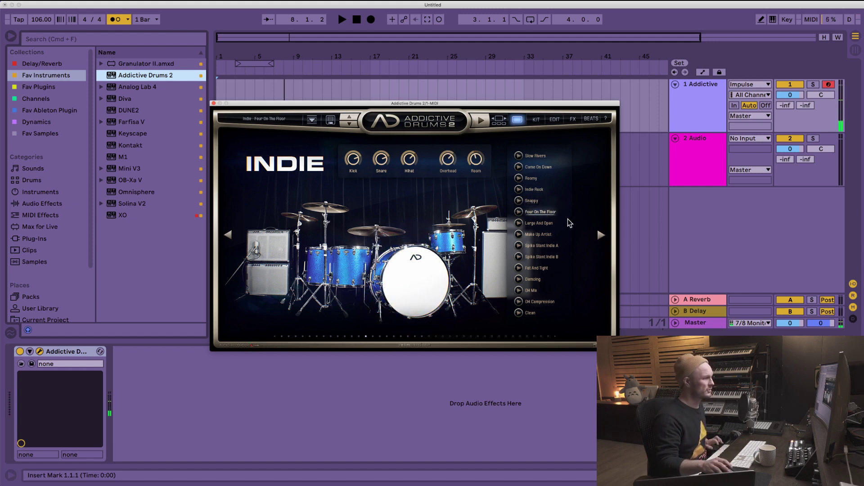
pyautogui.click(553, 223)
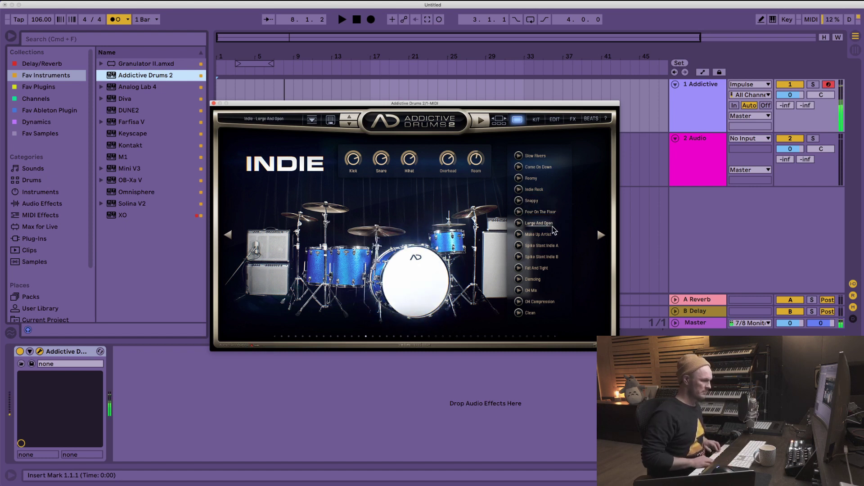
pyautogui.click(550, 234)
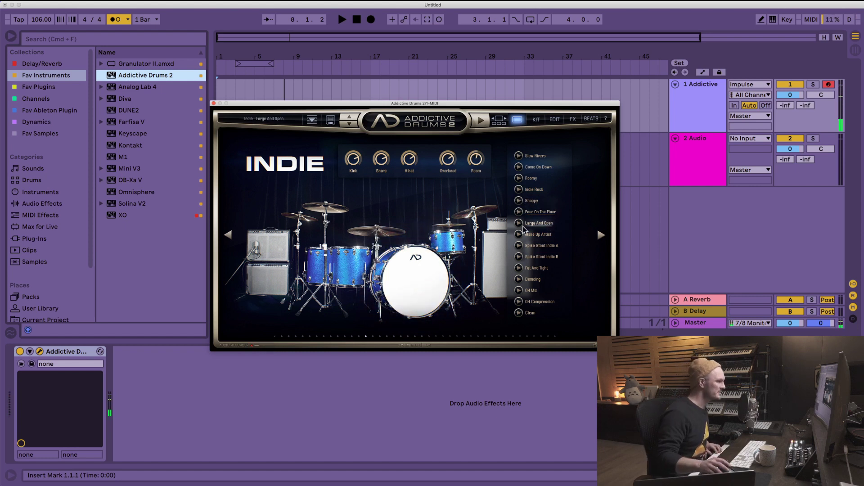
pyautogui.click(542, 268)
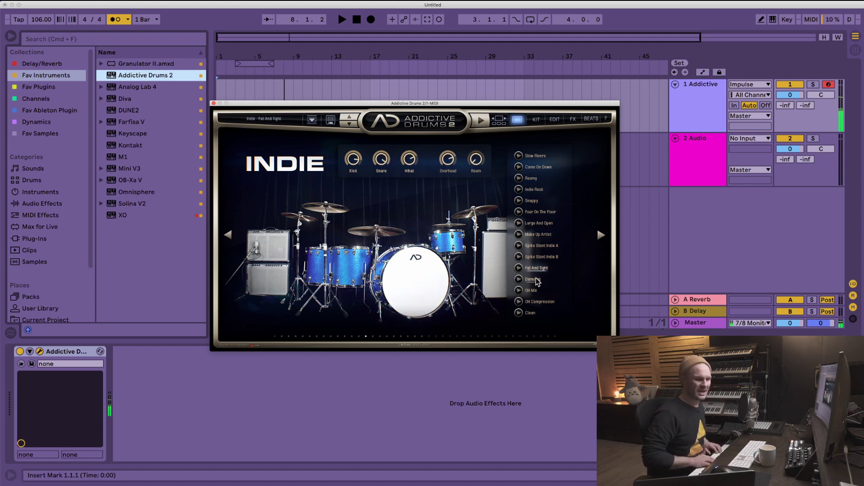
# Record a drum beat on the Addictive Drums track and quantize all its notes to 1/16 at 90%.
pyautogui.click(369, 18)
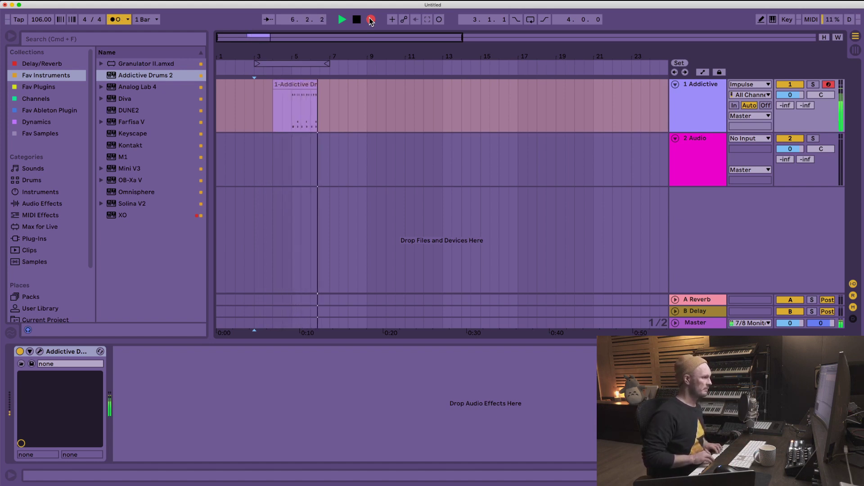
pyautogui.press('space')
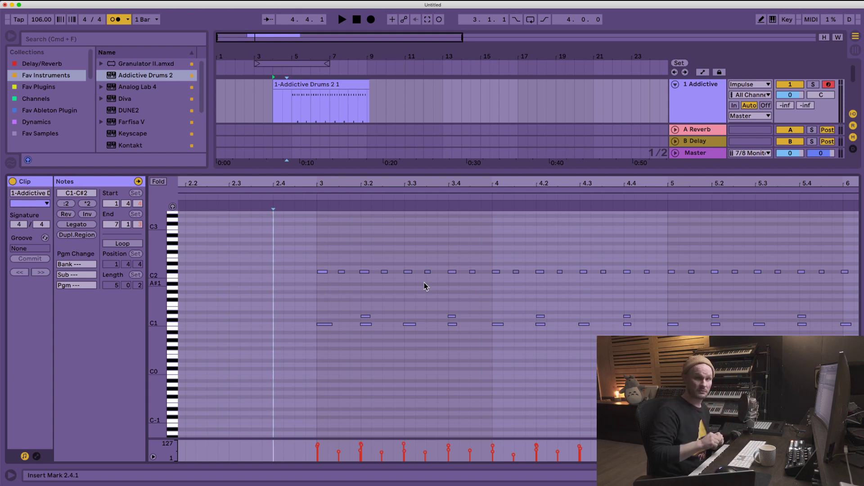
pyautogui.press('super+a')
pyautogui.press('super+shift+u')
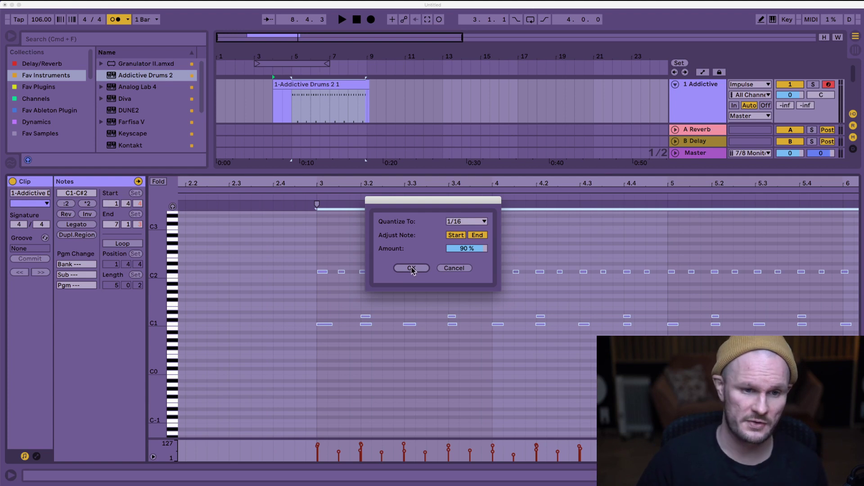
pyautogui.click(413, 268)
# Turn off the metronome and play the recorded drum clip from bar 5.
pyautogui.click(293, 106)
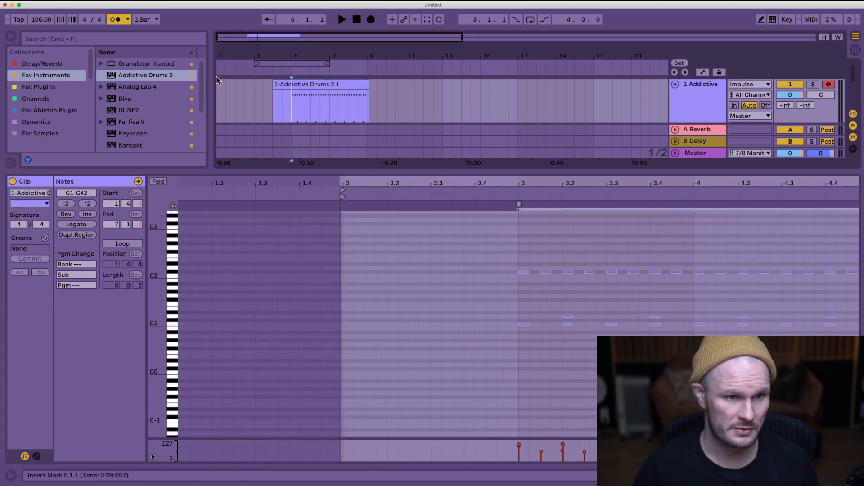
pyautogui.click(117, 21)
pyautogui.press('space')
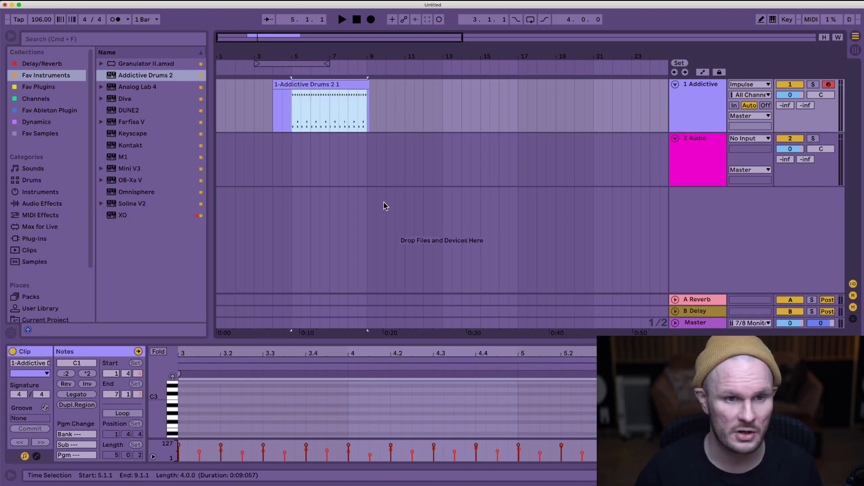
# Duplicate the four-bar drum section from bar 5 to bar 9 repeatedly along the track.
pyautogui.press('super+d')
pyautogui.press('super+d')
pyautogui.press('super+d')
pyautogui.press('super+d')
pyautogui.press('super+d')
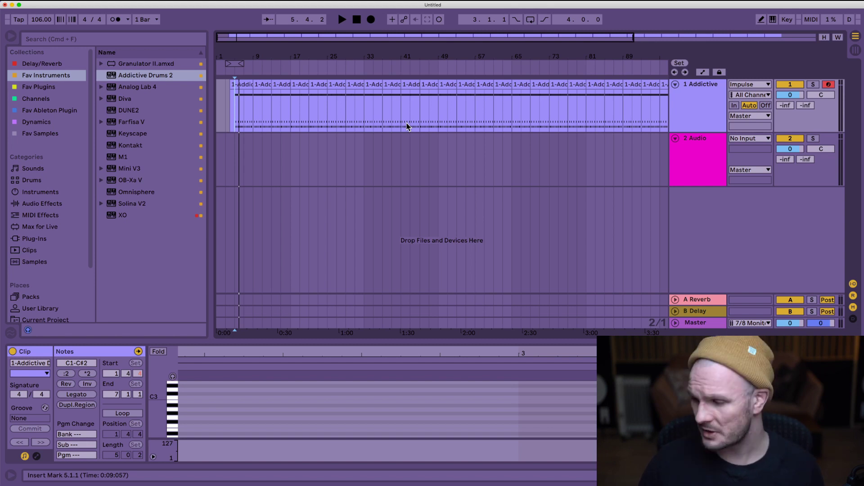
# Audition the stimming, tom and kick samples in Fav Samples, including Kick Raiders 2.wav and Kick Magnum 1.wav.
pyautogui.press('+')
pyautogui.click(40, 133)
pyautogui.scroll(-2, 149, 176)
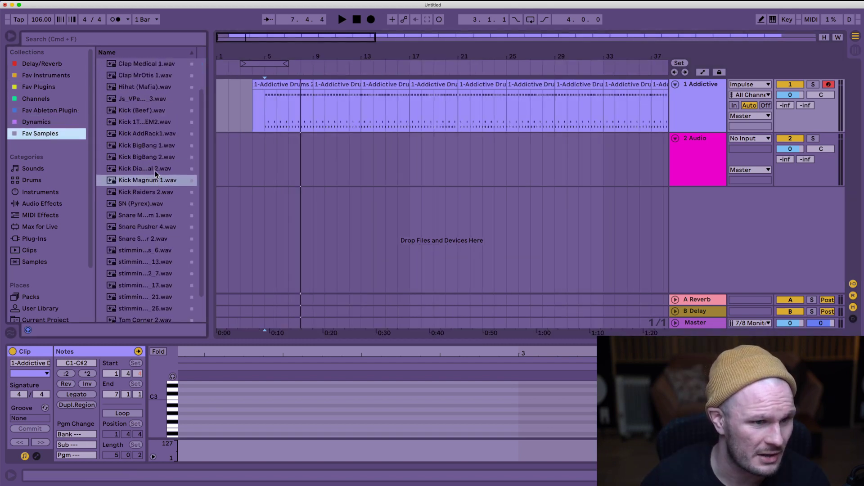
pyautogui.scroll(-2, 154, 173)
pyautogui.click(148, 225)
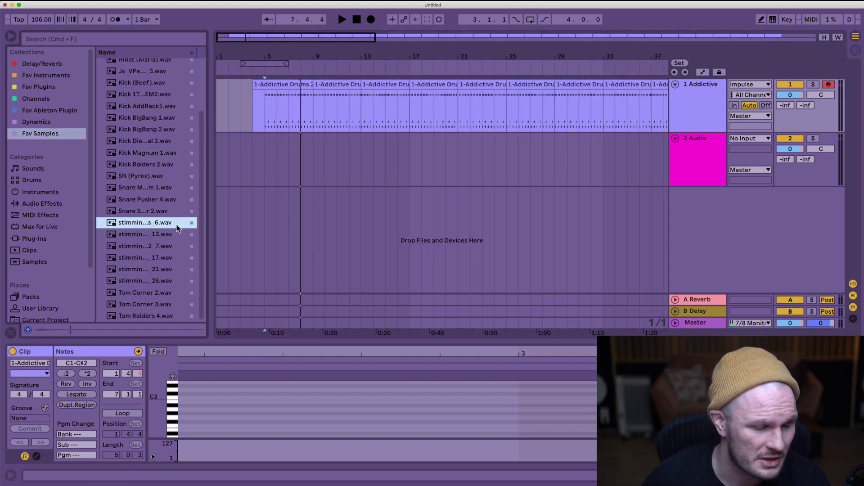
pyautogui.press('Down')
pyautogui.press('Down')
pyautogui.press('Down')
pyautogui.press('Down')
pyautogui.press('Down')
pyautogui.press('Down')
pyautogui.press('Down')
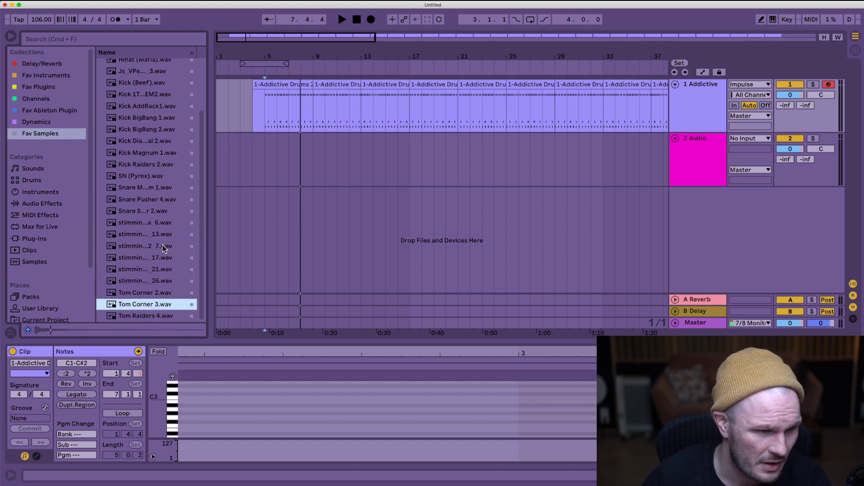
pyautogui.press('Down')
pyautogui.scroll(4, 153, 200)
pyautogui.click(156, 203)
pyautogui.click(155, 215)
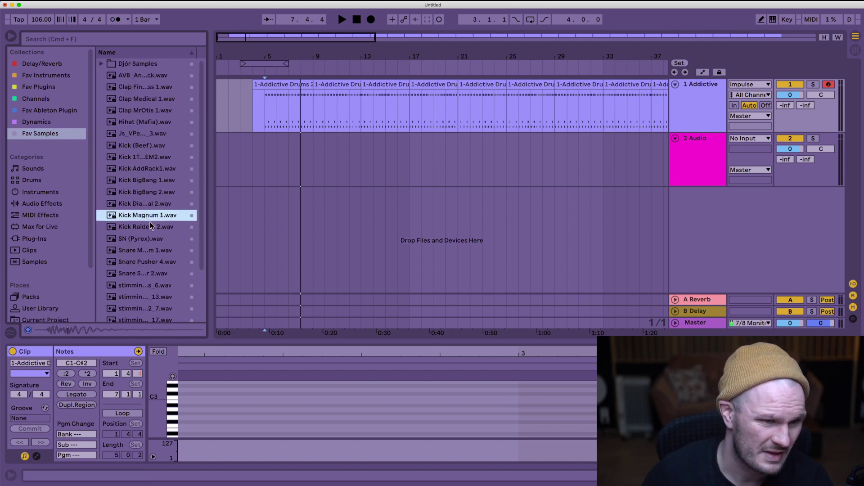
pyautogui.click(153, 227)
pyautogui.click(156, 220)
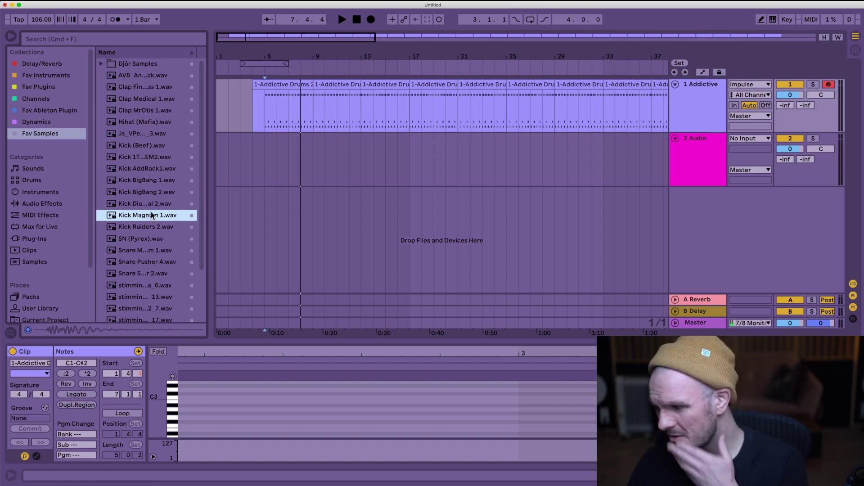
# Place Kick Magnum 1.wav on the audio track with its start trimmed to bar 5, repeated on every beat up to bar 23.
pyautogui.moveTo(140, 218); pyautogui.dragTo(266, 150)
pyautogui.scroll(10, 286, 154)
pyautogui.moveTo(384, 137); pyautogui.dragTo(392, 140)
pyautogui.click(370, 142)
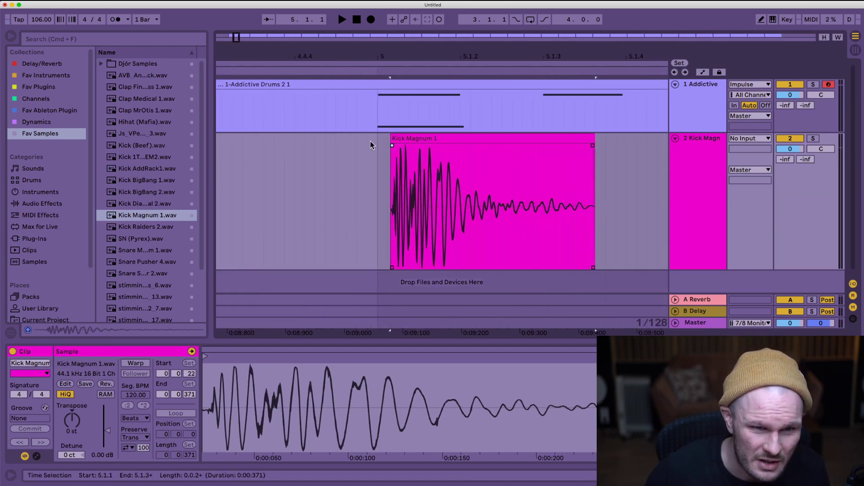
pyautogui.scroll(3, 426, 169)
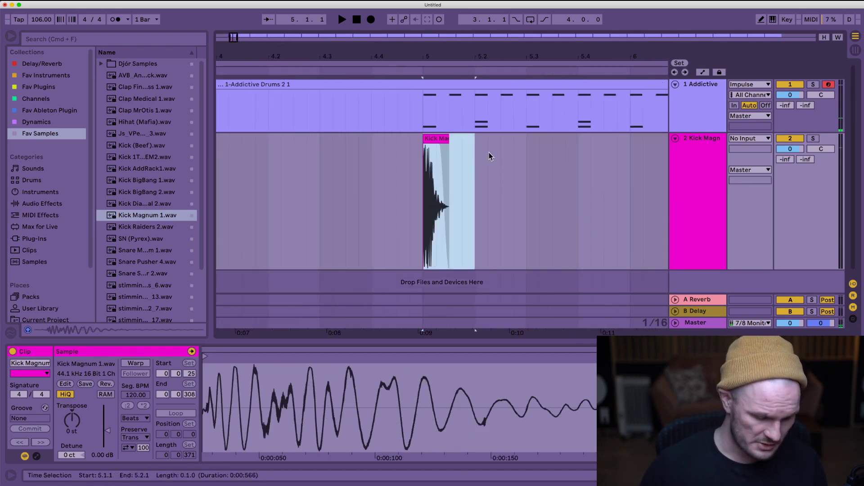
pyautogui.hscroll(5, 513, 158)
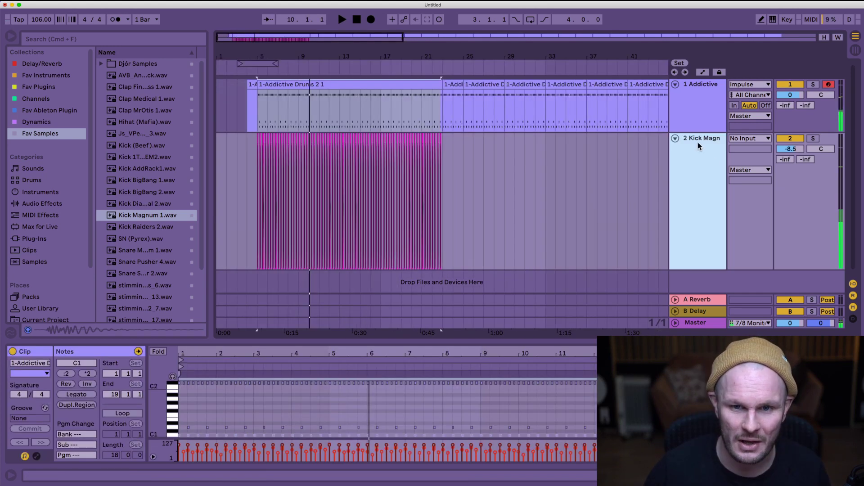
# Fold the drum and kick tracks and add a new MIDI track with the OB-Xa V instrument.
pyautogui.click(675, 138)
pyautogui.click(675, 84)
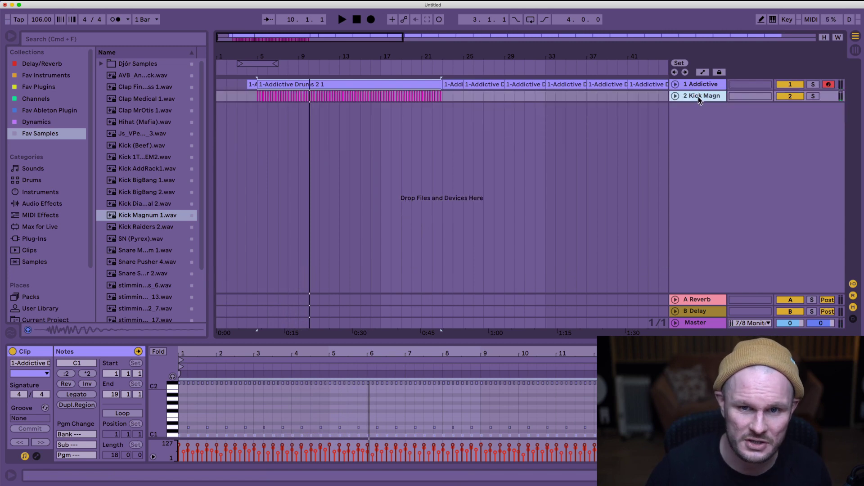
pyautogui.press('super+shift+t')
pyautogui.click(46, 76)
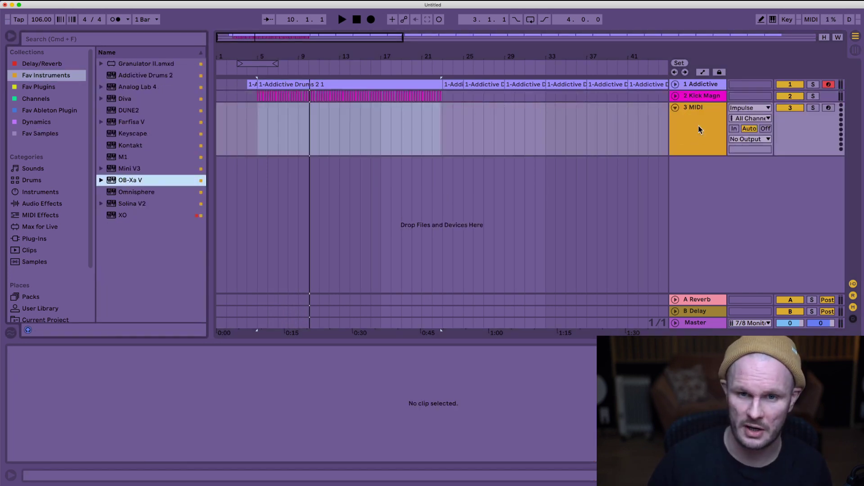
pyautogui.press('Return')
pyautogui.moveTo(468, 108); pyautogui.dragTo(406, 93)
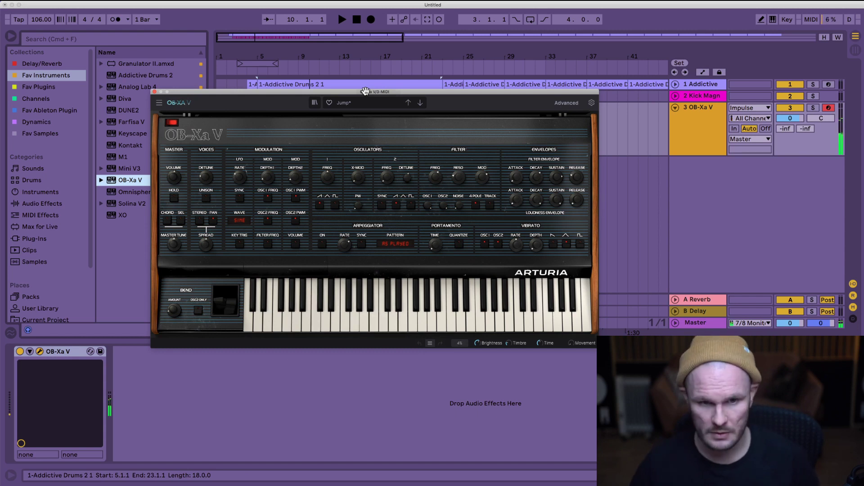
# Load the 3 Octave Knock preset from the Bass type in OB-Xa V.
pyautogui.click(356, 102)
pyautogui.moveTo(383, 122)
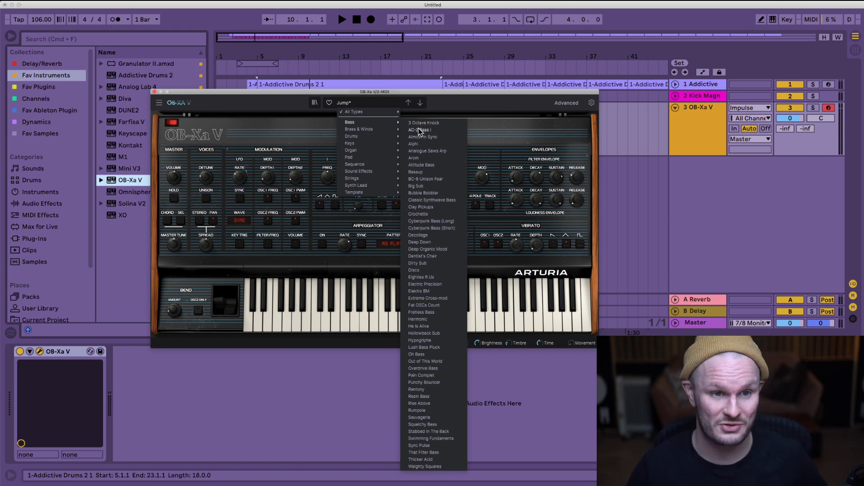
pyautogui.click(433, 126)
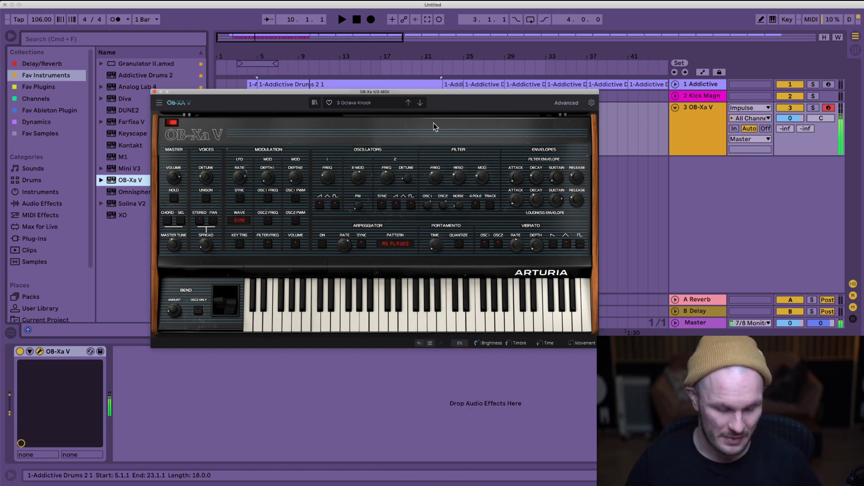
# Switch the OB-Xa V preset to Classic Synthwave Bass, toggle its arpeggiator and close the synth window.
pyautogui.click(421, 103)
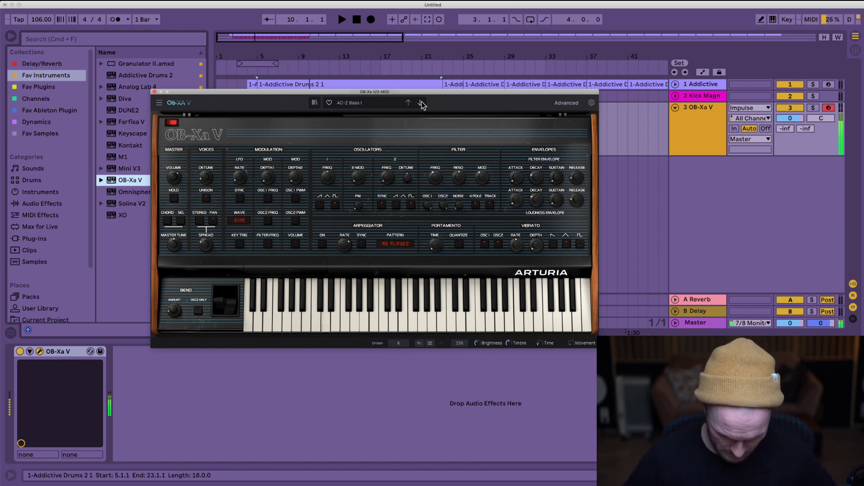
pyautogui.click(420, 103)
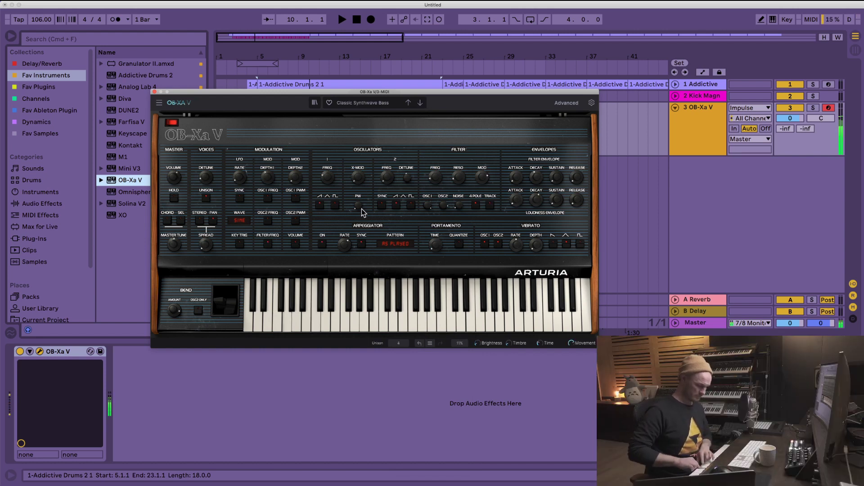
pyautogui.click(322, 243)
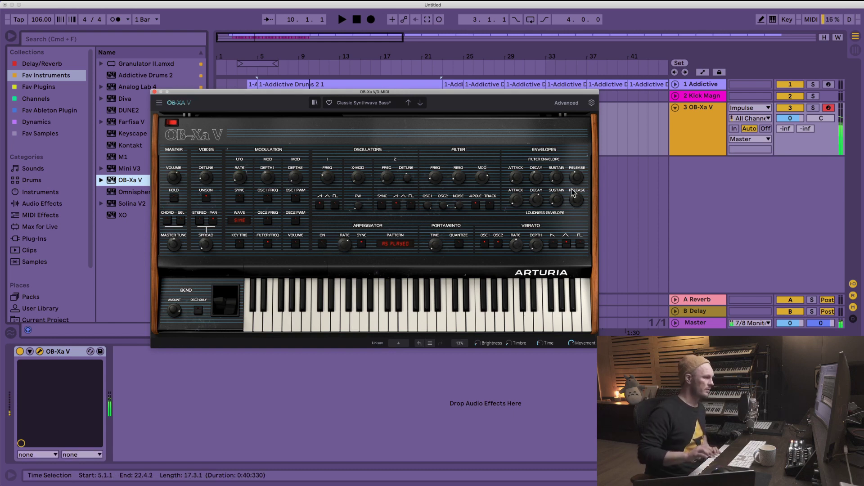
pyautogui.click(154, 91)
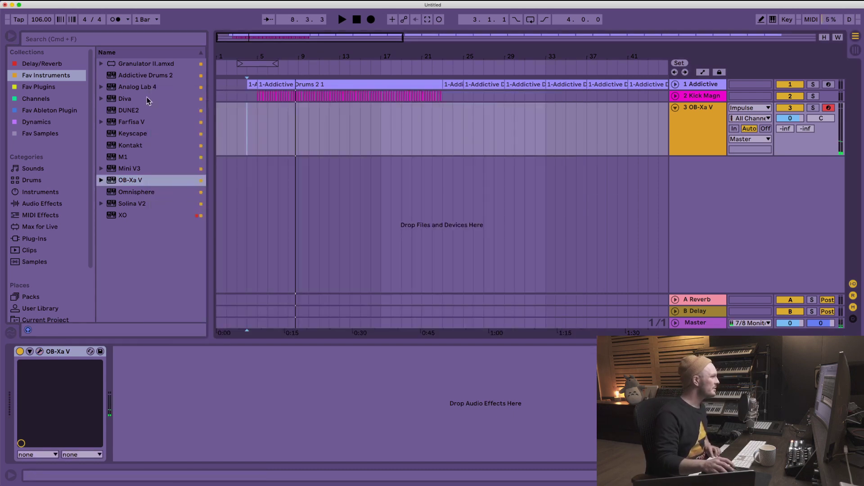
# Add the EchoBoyJr delay from the Fav Plugins collection to the OB-Xa V track.
pyautogui.click(54, 65)
pyautogui.click(63, 88)
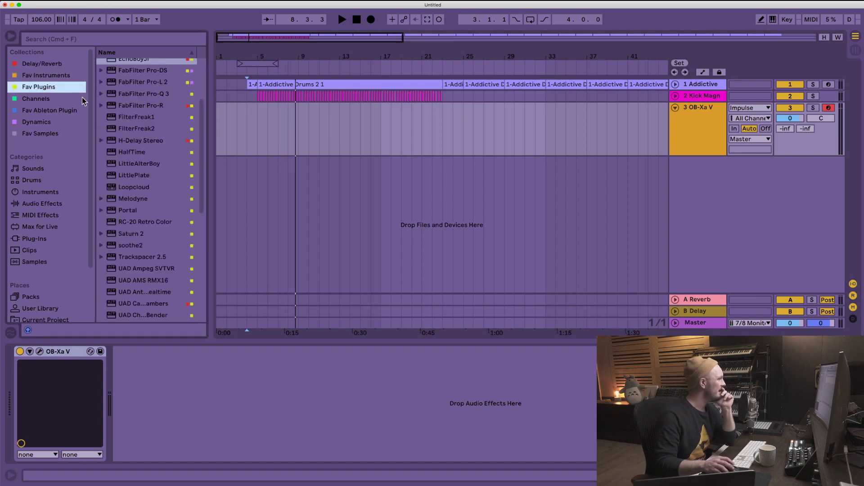
pyautogui.scroll(4, 153, 111)
pyautogui.doubleClick(135, 145)
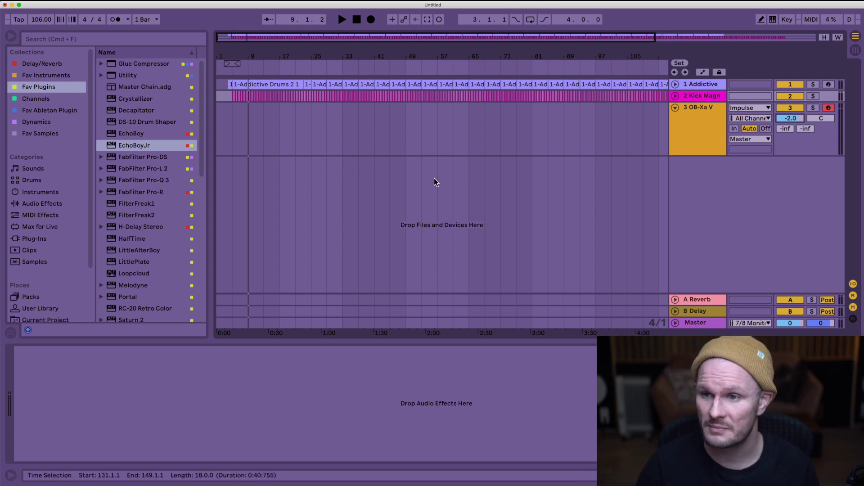
# Record the bass line on the OB-Xa V track from bar 5 to about bar 27.
pyautogui.click(414, 109)
pyautogui.click(371, 20)
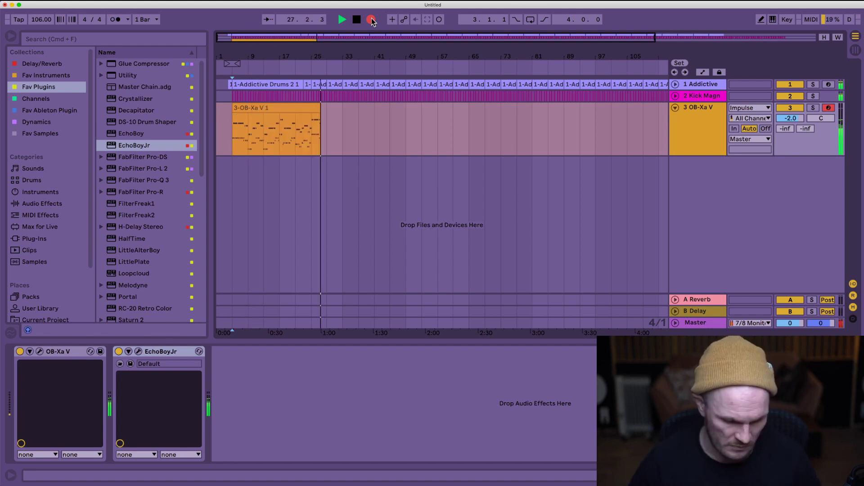
pyautogui.click(372, 18)
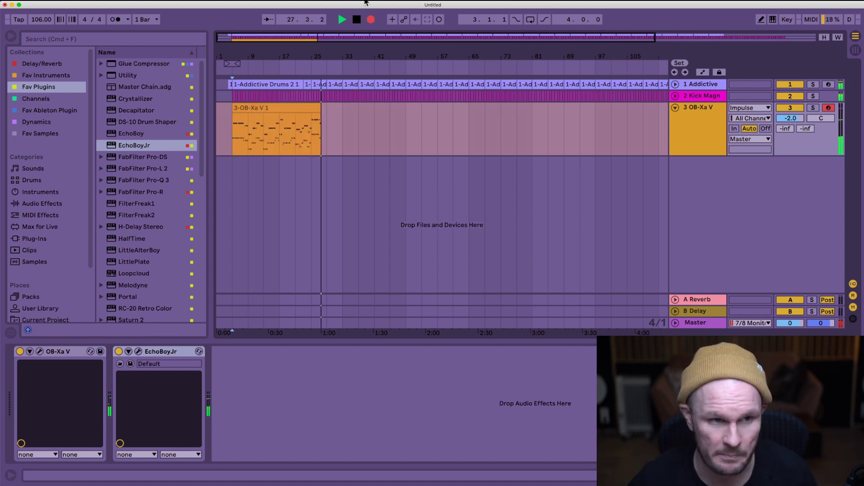
pyautogui.press('space')
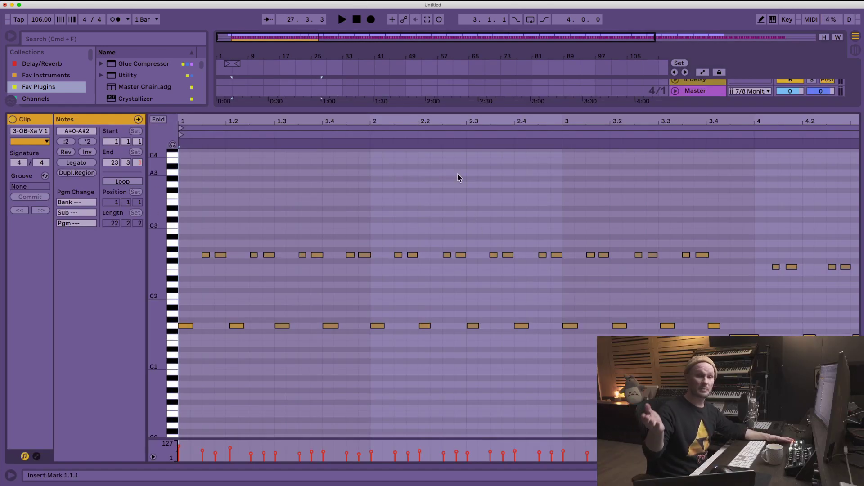
# Quantize the start and end of all notes in the bass clip to 1/16 at 100% and play it back.
pyautogui.press('super+a')
pyautogui.rightClick(270, 210)
pyautogui.click(326, 241)
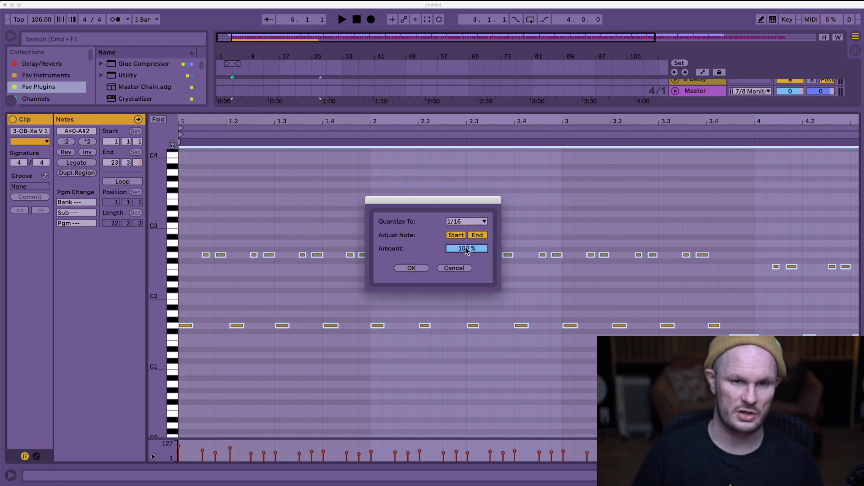
pyautogui.click(411, 268)
pyautogui.scroll(5, 408, 269)
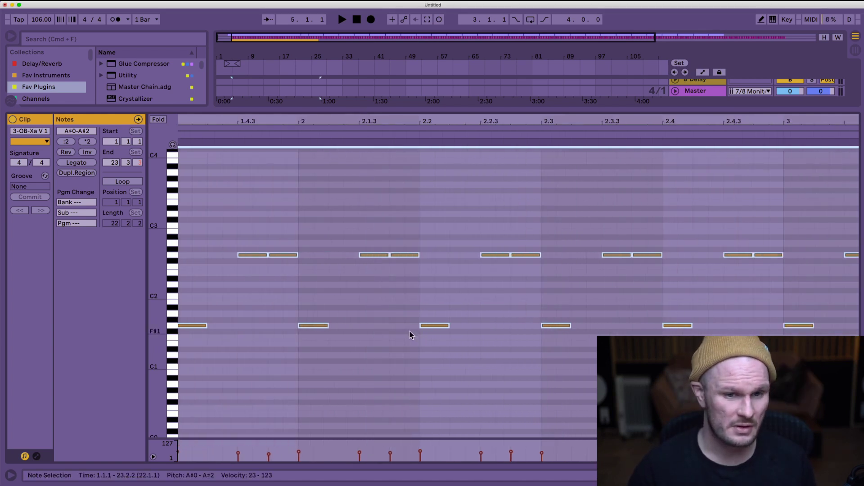
pyautogui.press('space')
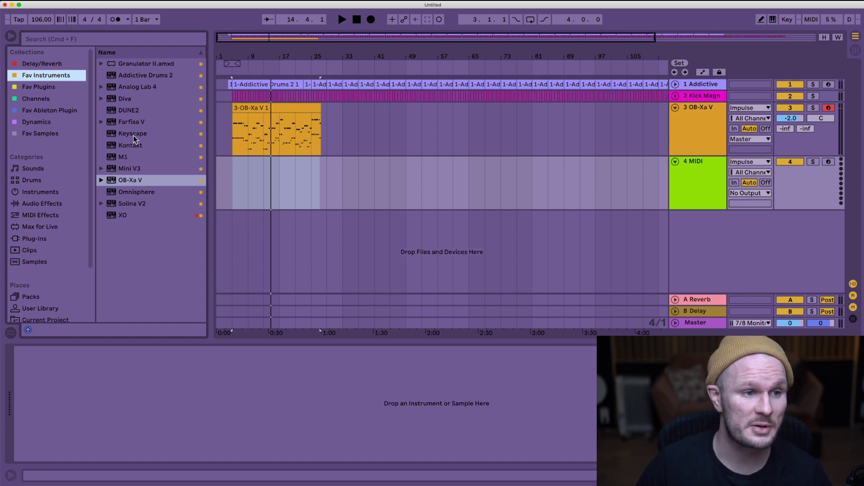
# Load Keyscape onto the new MIDI track and record a piano part with the track volume at -8.8 dB.
pyautogui.moveTo(134, 135); pyautogui.dragTo(498, 188)
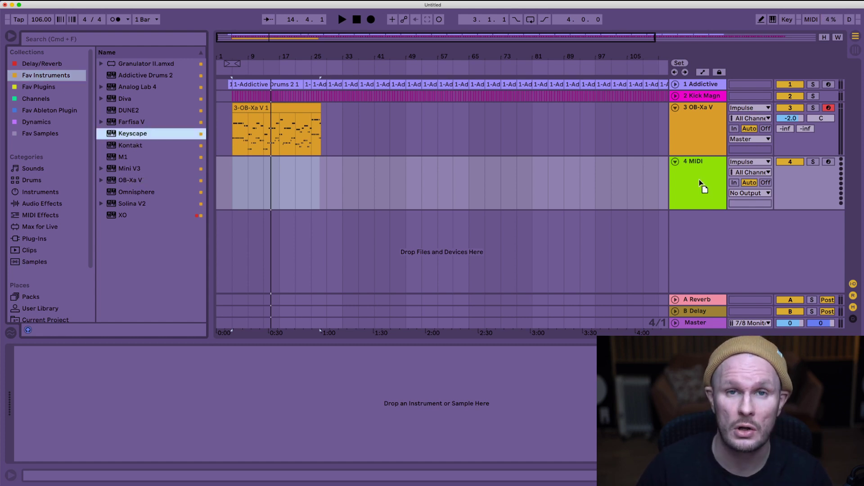
pyautogui.moveTo(698, 179); pyautogui.dragTo(699, 179)
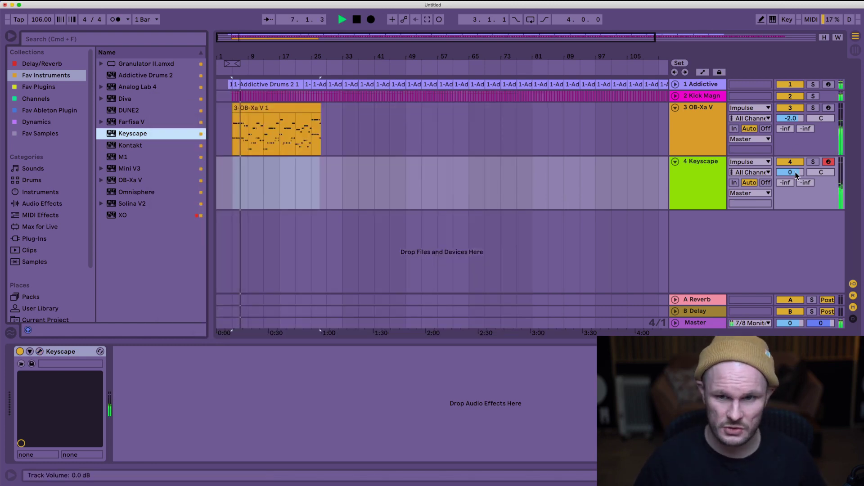
pyautogui.moveTo(796, 176); pyautogui.dragTo(796, 198)
pyautogui.click(373, 20)
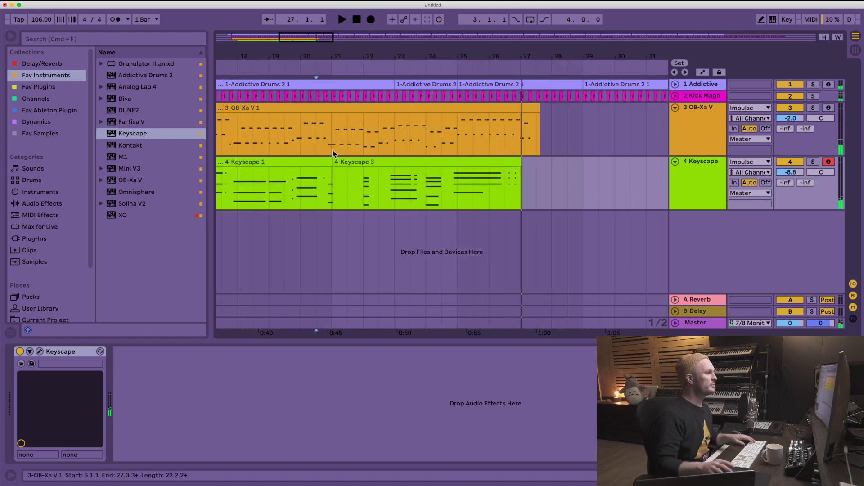
# Consolidate the two adjoining Keyscape clips into a single clip.
pyautogui.press('-')
pyautogui.moveTo(411, 161); pyautogui.dragTo(425, 161)
pyautogui.press('-')
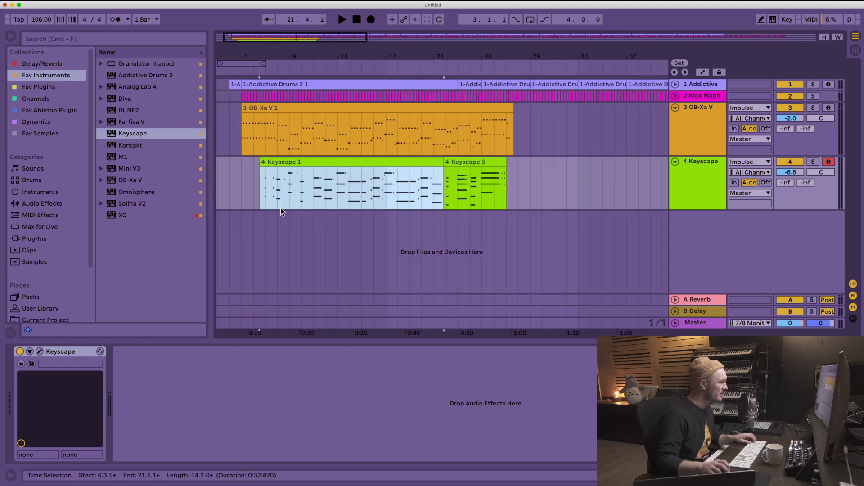
pyautogui.hscroll(-2, 280, 207)
pyautogui.keyDown('shift'); pyautogui.click(486, 163); pyautogui.keyUp('shift')
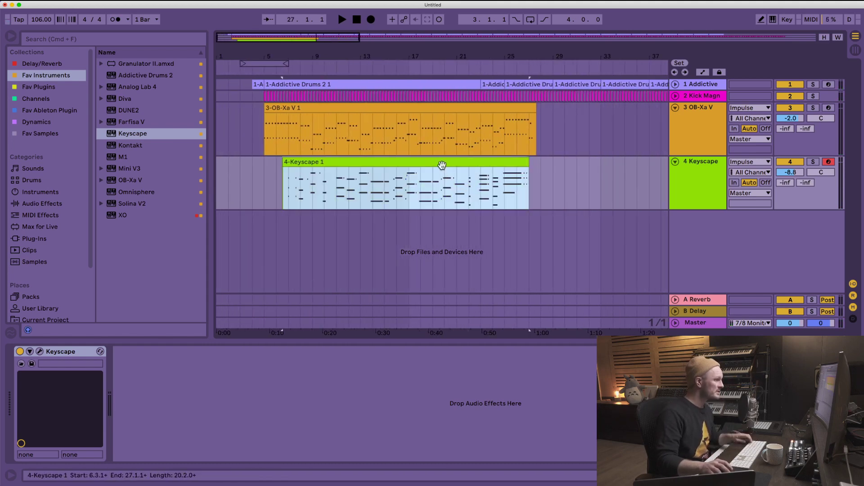
pyautogui.press('super+j')
# Open the consolidated Keyscape clip's notes and play the arrangement back.
pyautogui.doubleClick(439, 166)
pyautogui.moveTo(435, 294); pyautogui.dragTo(438, 279)
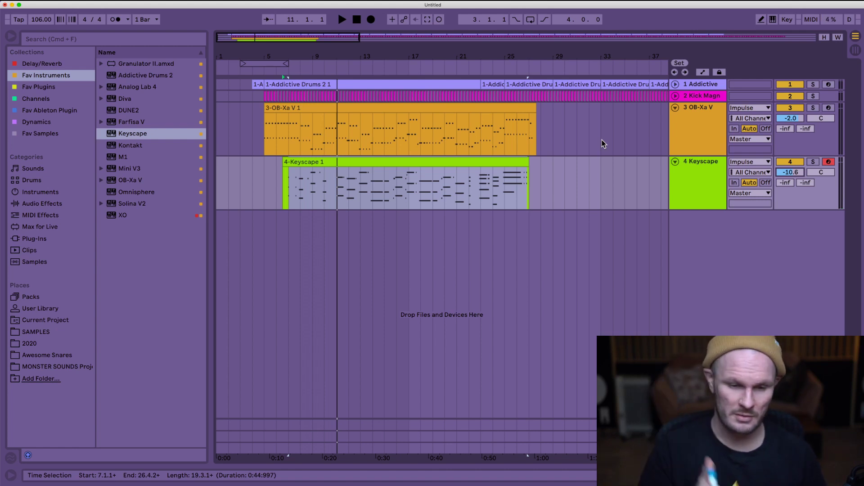
pyautogui.press('space')
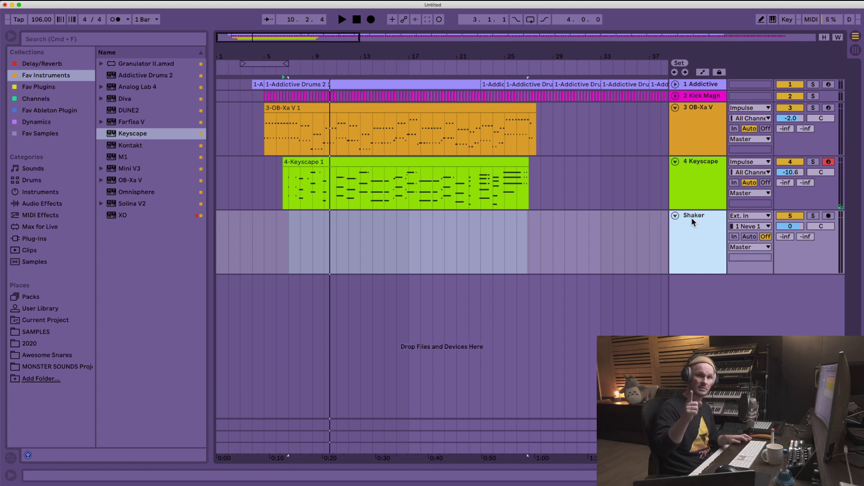
# Rename the Keyscape, OB-Xa V, kick sample and Addictive Drums tracks as Piano, Bass, Kick and Drums.
pyautogui.doubleClick(692, 163)
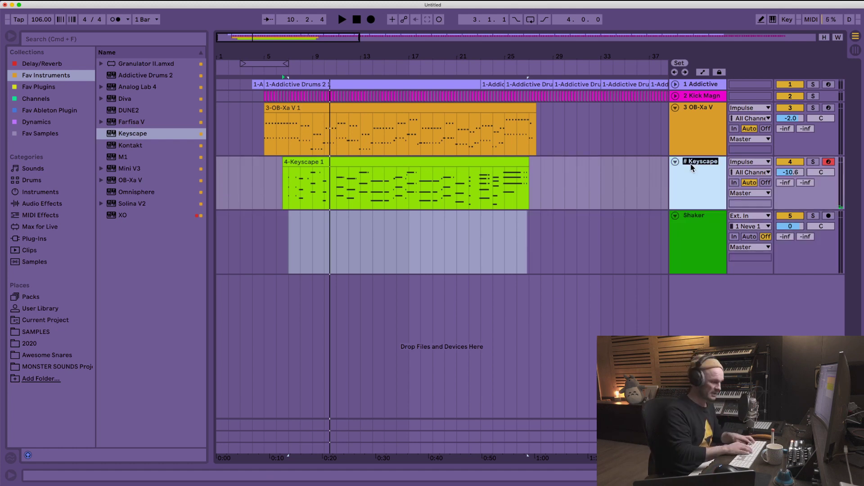
pyautogui.write('Piano')
pyautogui.hotkey('shift', 'Tab')
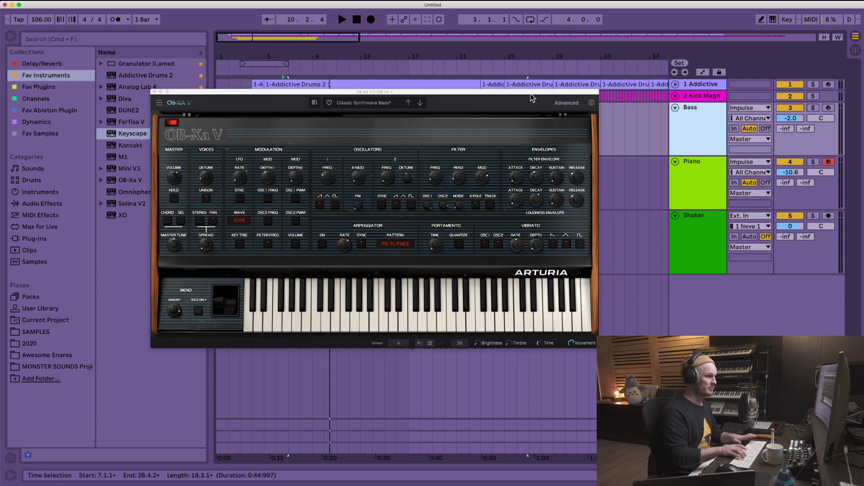
pyautogui.doubleClick(711, 96)
pyautogui.write('Kick')
pyautogui.hotkey('shift', 'Tab')
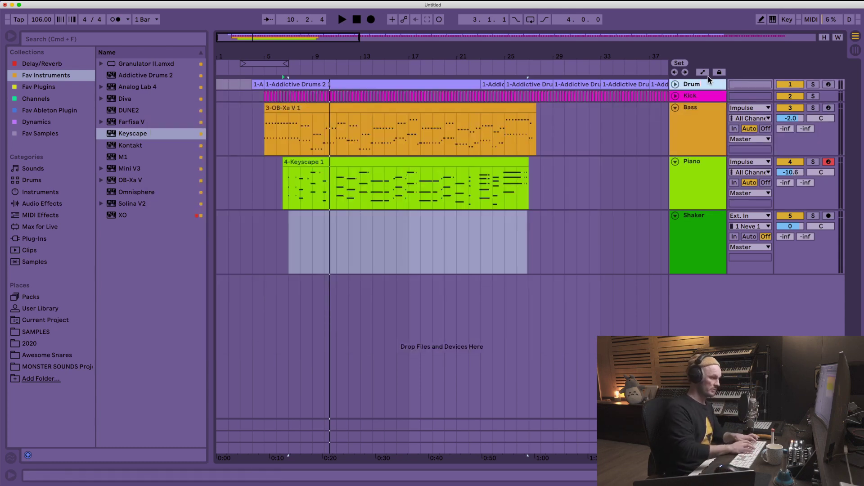
# Record a shaker performance on the Shaker track over the piano part, up to about bar 15.
pyautogui.press('F9')
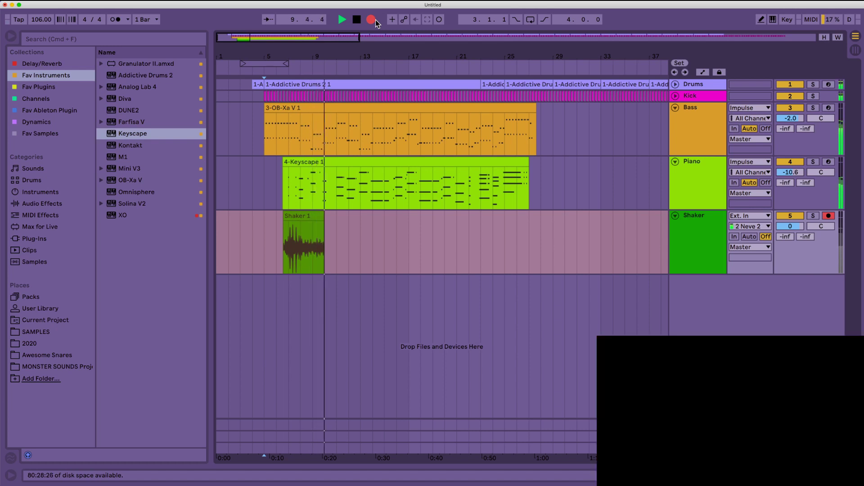
pyautogui.press('space')
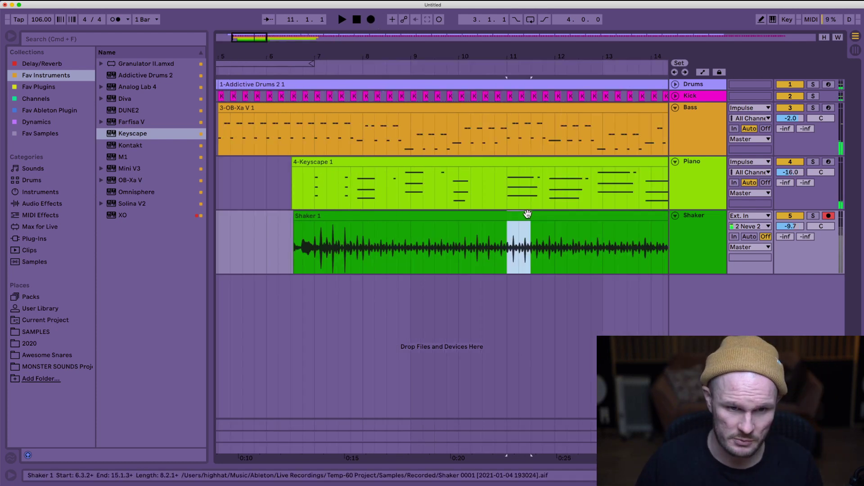
# Move the half-bar shaker section at bar 11 to bar 7 and duplicate it seven times up to bar 11.
pyautogui.moveTo(526, 214); pyautogui.dragTo(328, 231)
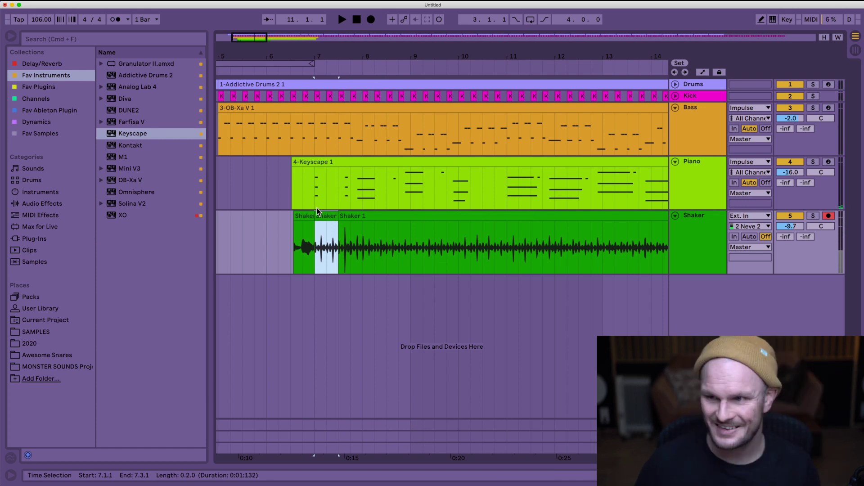
pyautogui.press('super+d')
pyautogui.press('super+d')
pyautogui.press('super+d')
pyautogui.press('super+d')
pyautogui.press('super+d')
pyautogui.press('super+d')
pyautogui.press('super+d')
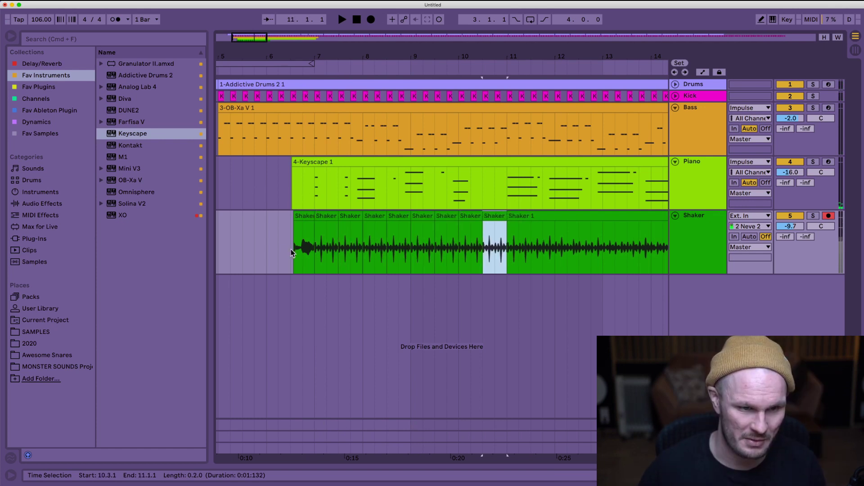
# Play the arrangement from bar 7 to check the repeated shaker loop.
pyautogui.click(323, 247)
pyautogui.press('space')
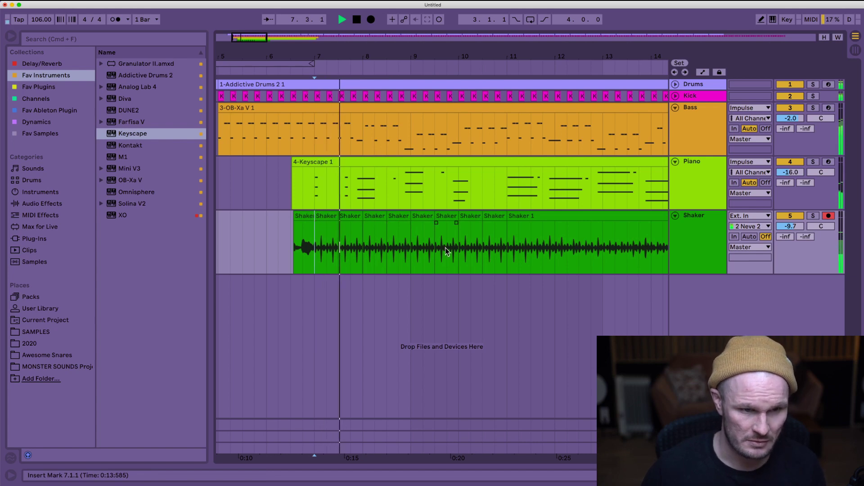
pyautogui.scroll(-4, 451, 244)
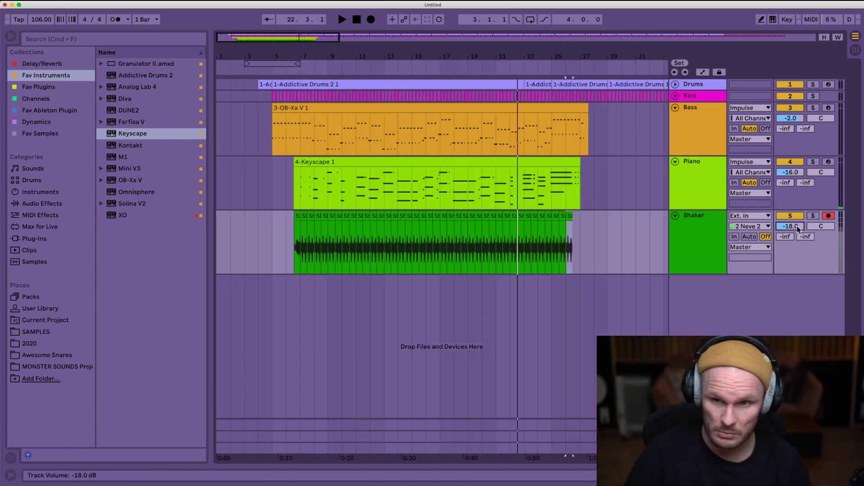
# Add an audio track named The Dingding below Shaker with 2 Neve 2 as its input.
pyautogui.click(687, 224)
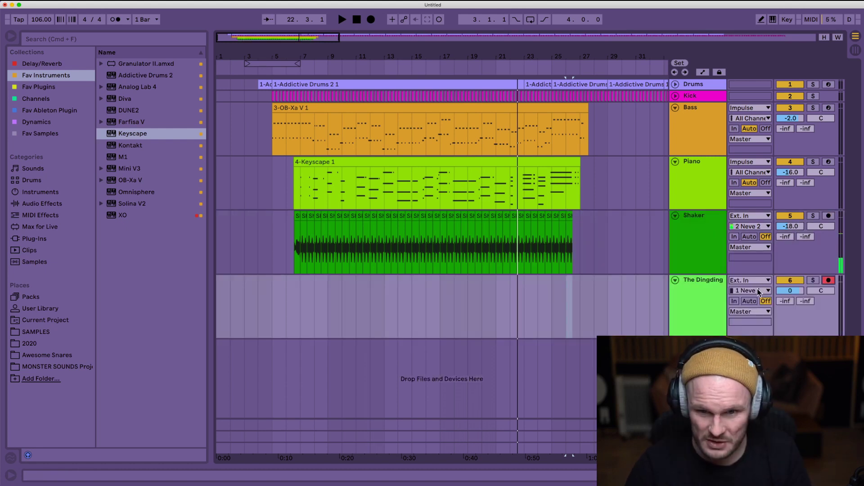
pyautogui.click(750, 291)
pyautogui.click(756, 178)
# Record a percussion take on The Dingding track, stop it and start another take.
pyautogui.press('F9')
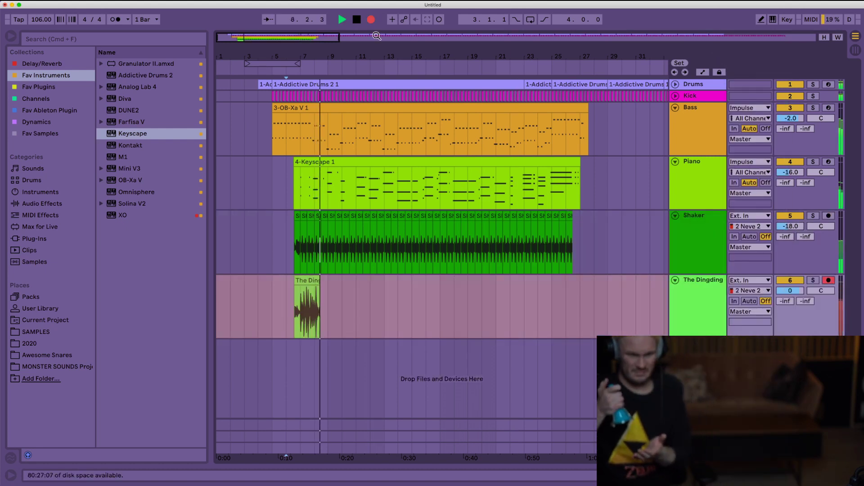
pyautogui.press('space')
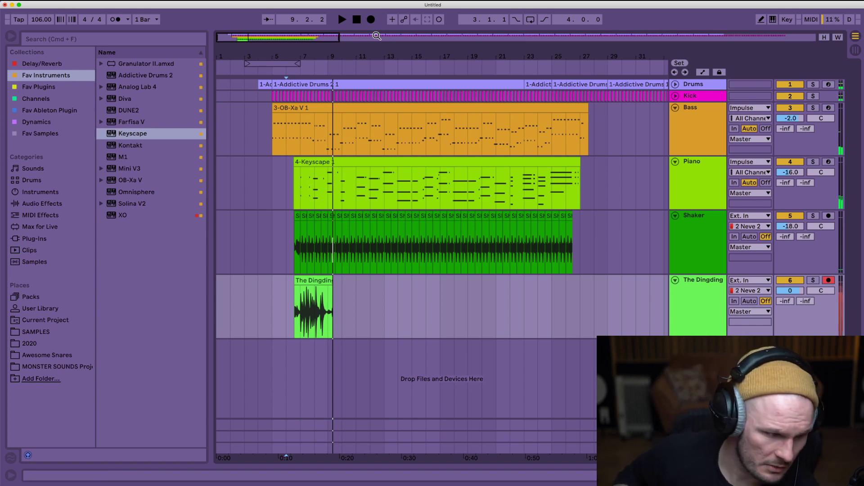
pyautogui.click(371, 20)
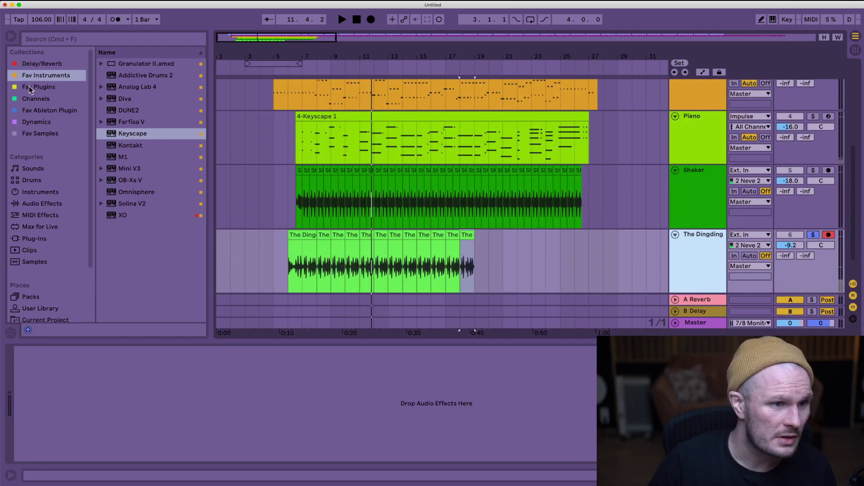
# Add FabFilter Pro-Q 3 to The Dingding track, move its window clear of the clips and select the first clip.
pyautogui.click(66, 88)
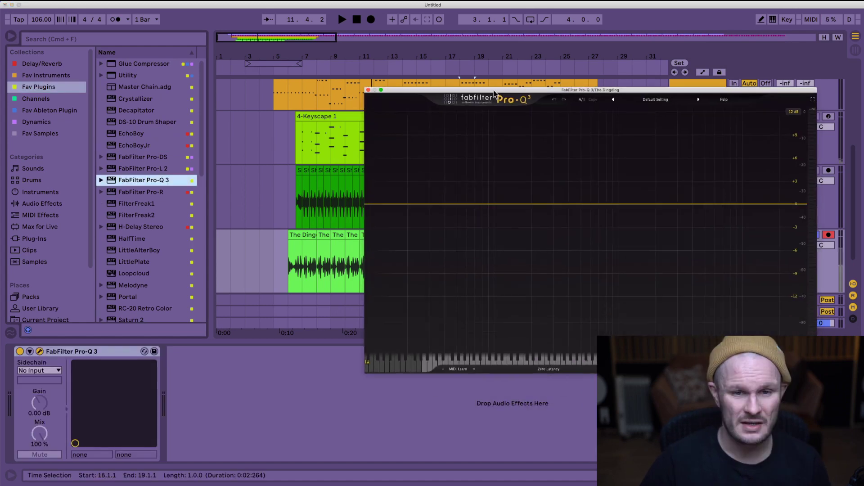
pyautogui.moveTo(494, 95); pyautogui.dragTo(494, 74)
pyautogui.scroll(5, 233, 296)
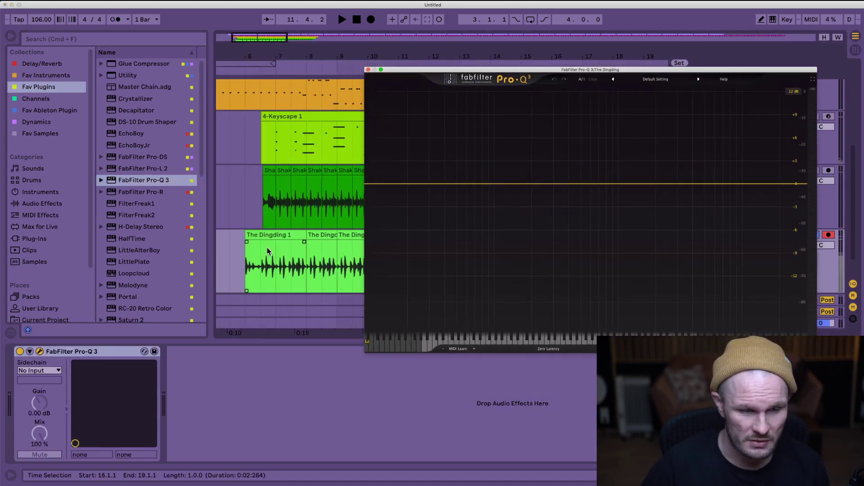
pyautogui.click(269, 238)
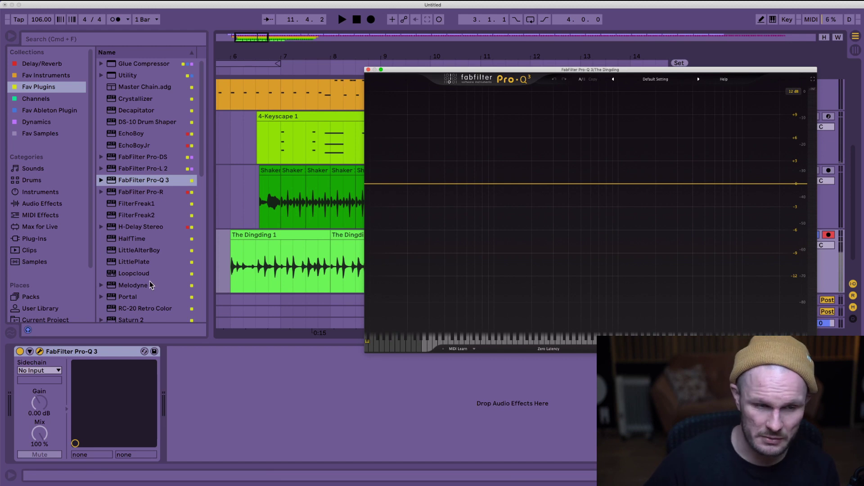
# Play The Dingding from 6.3.1 and add a narrow Pro-Q 3 bell cut on the lower ringing resonance.
pyautogui.click(254, 269)
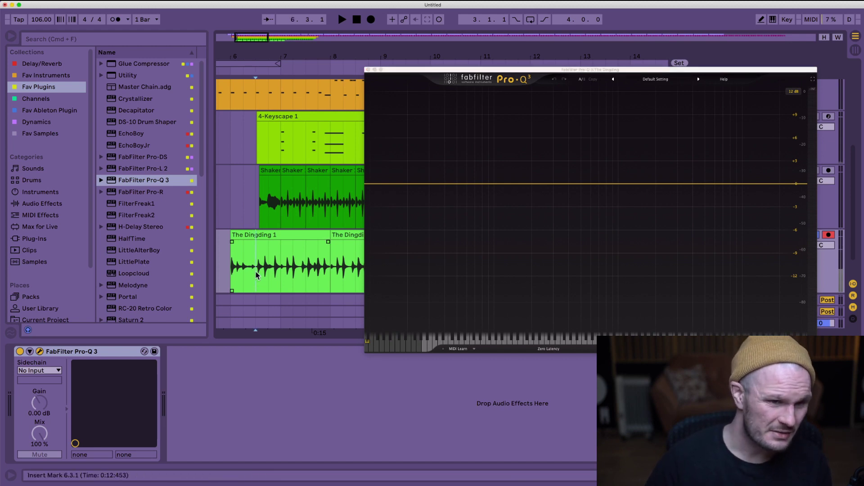
pyautogui.press('space')
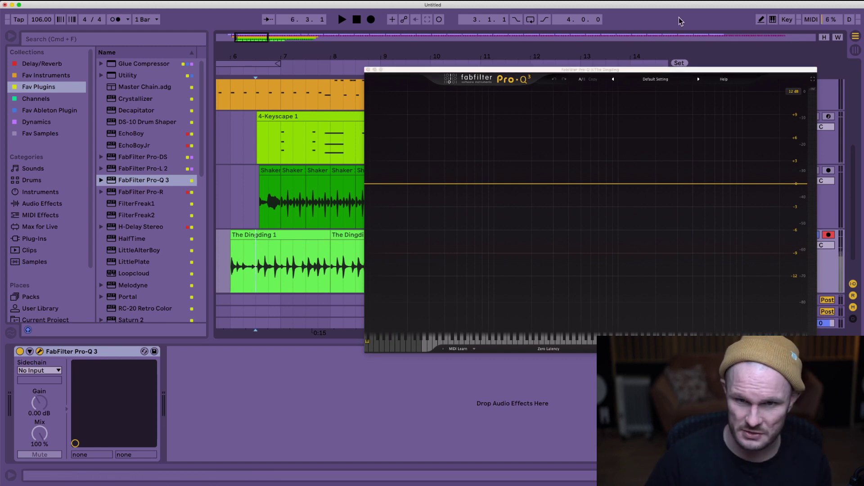
pyautogui.moveTo(585, 70); pyautogui.dragTo(573, 35)
pyautogui.click(699, 147)
pyautogui.press('space')
pyautogui.moveTo(700, 150)
pyautogui.mouseDown()
pyautogui.moveTo(700, 137)
pyautogui.moveTo(695, 154)
pyautogui.mouseUp()
pyautogui.scroll(5, 695, 153)
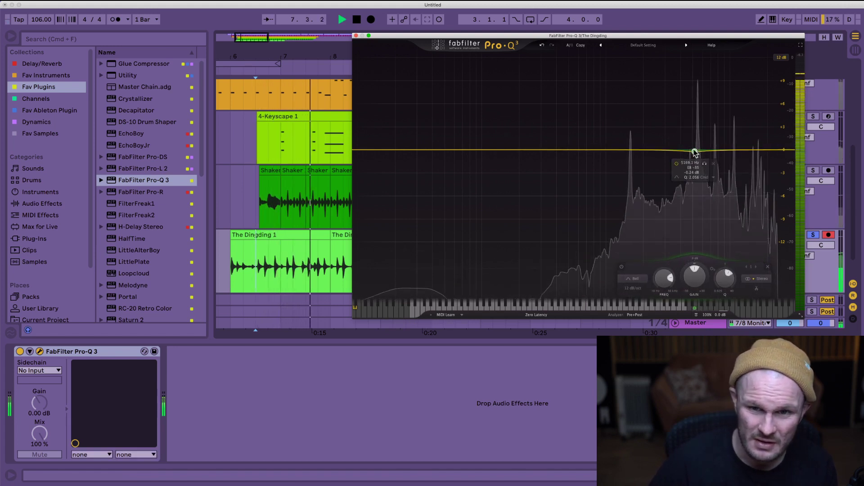
pyautogui.press('space')
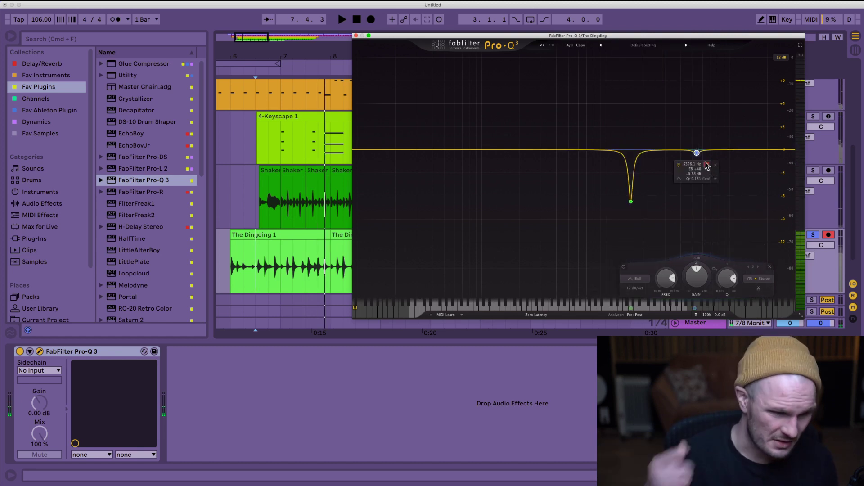
# Solo the second, higher Pro-Q 3 band on The Dingding and lower its gain during playback.
pyautogui.click(707, 165)
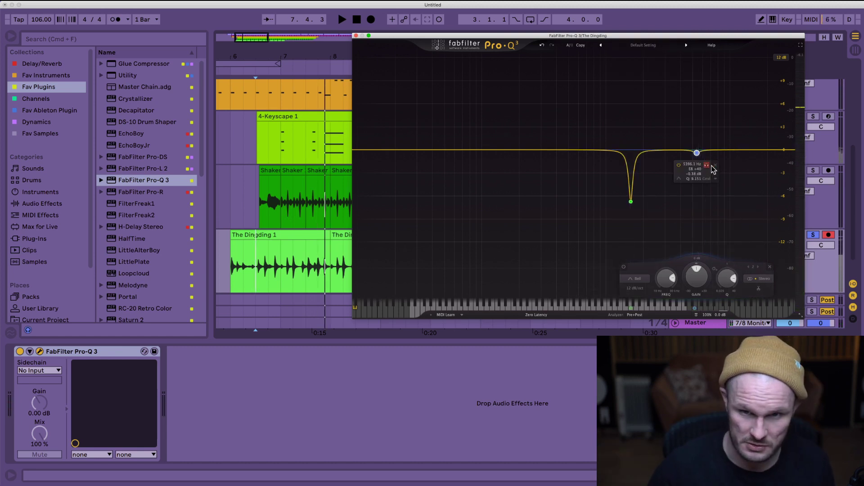
pyautogui.moveTo(705, 166); pyautogui.dragTo(707, 168)
pyautogui.moveTo(701, 282); pyautogui.dragTo(697, 319)
pyautogui.press('space')
pyautogui.moveTo(698, 229)
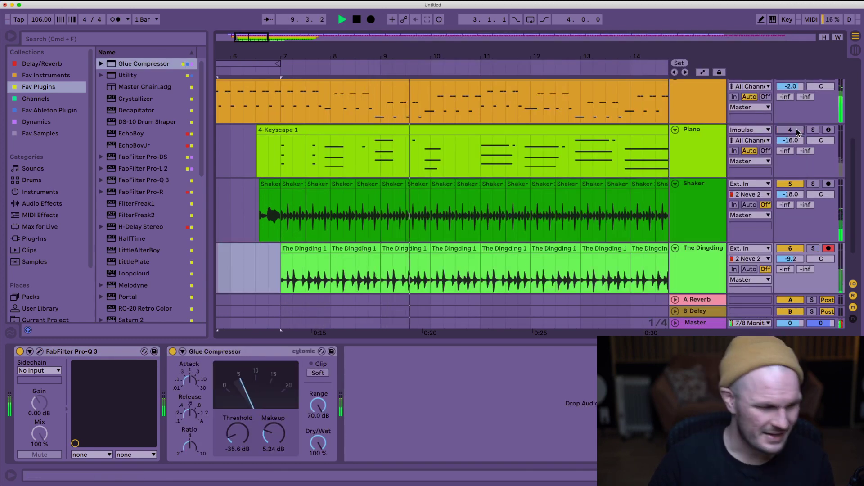
# Add Solina V2 to a new MIDI track below The Dingding and move its window clear of the tracks.
pyautogui.scroll(-3, 534, 192)
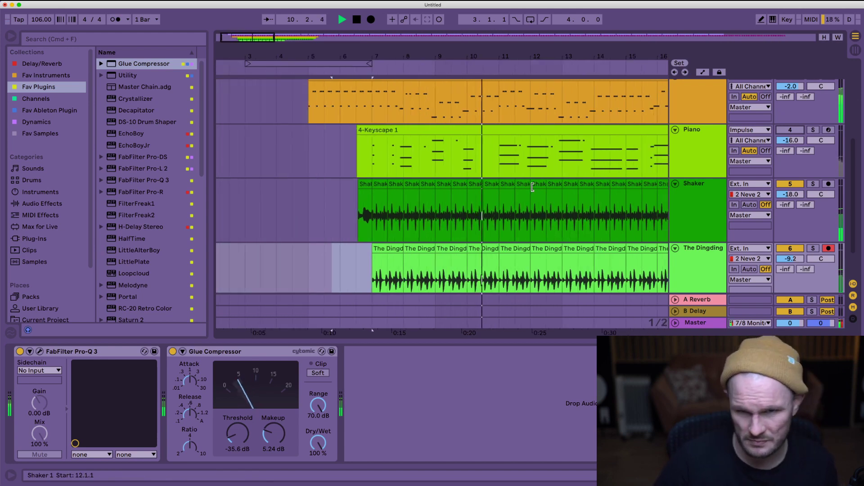
pyautogui.scroll(-2, 535, 188)
pyautogui.scroll(3, 536, 188)
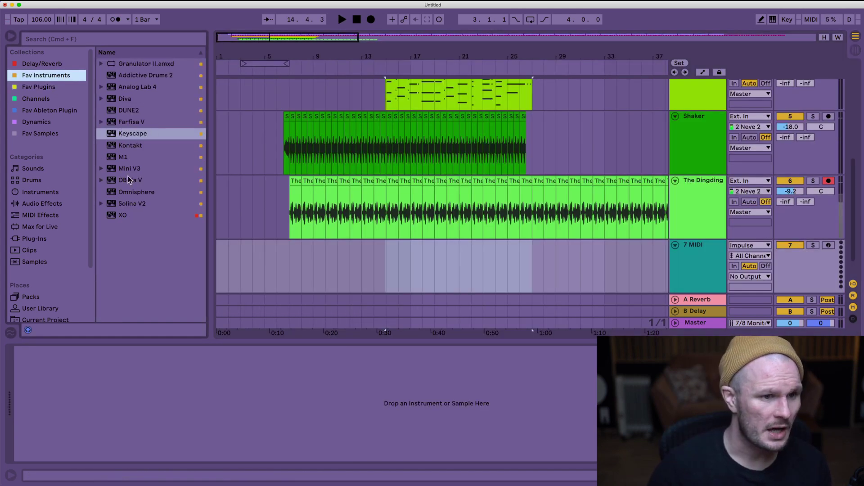
pyautogui.moveTo(127, 207); pyautogui.dragTo(735, 279)
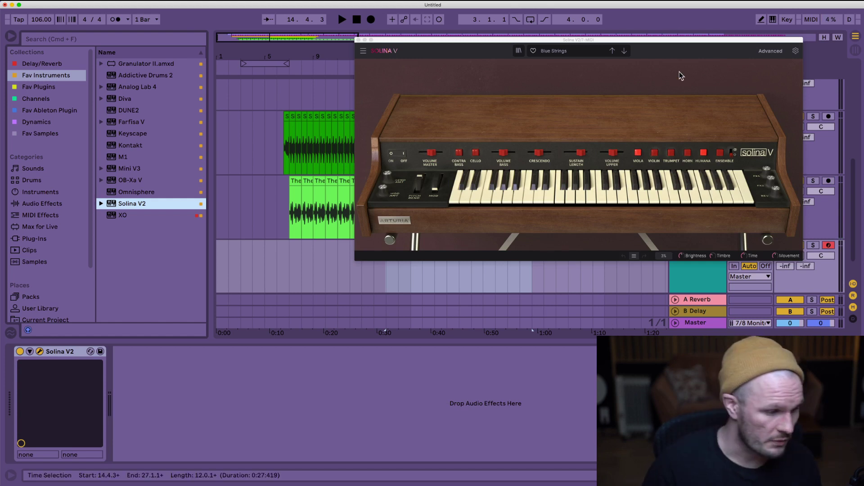
pyautogui.moveTo(636, 42); pyautogui.dragTo(442, 102)
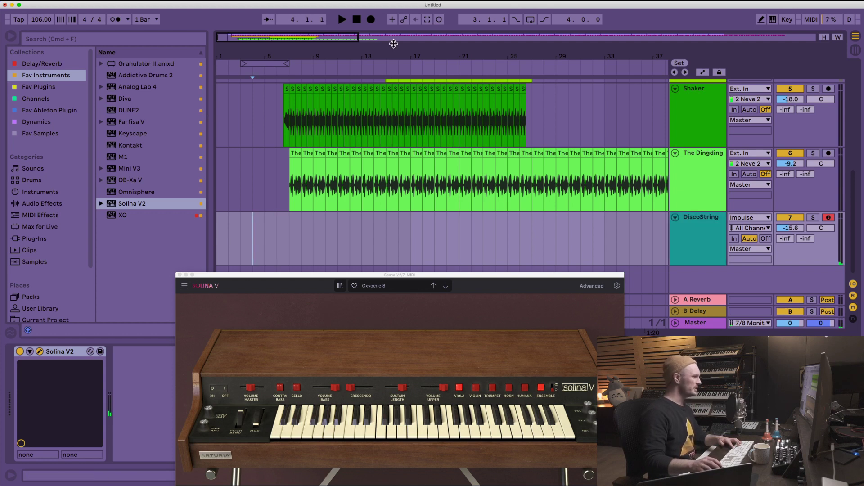
# Record a Solina string part on the DiscoString track from bar 4 and set the track volume to -16.1 dB.
pyautogui.click(371, 19)
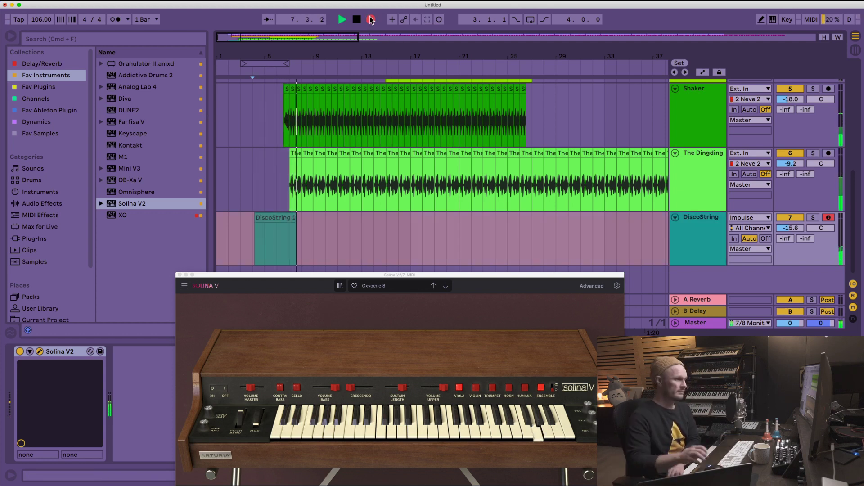
pyautogui.moveTo(795, 225); pyautogui.dragTo(795, 224)
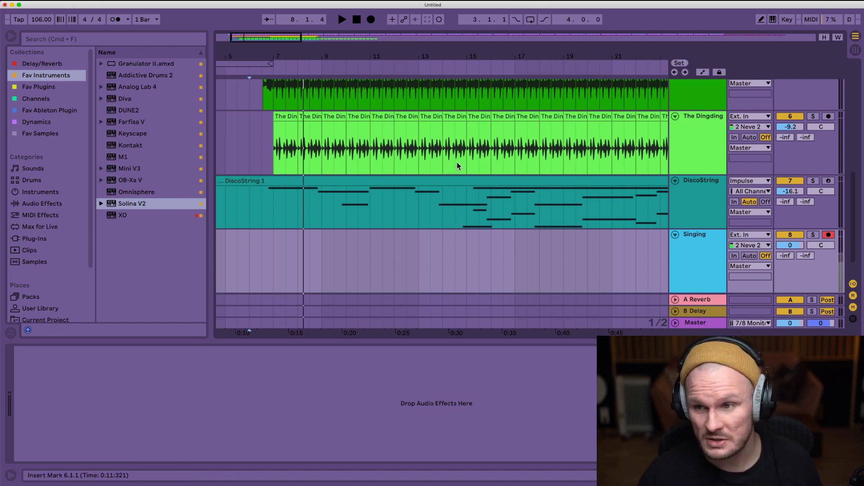
# Record a vocal take on the Singing track from bar 5 and stop the recording.
pyautogui.click(372, 20)
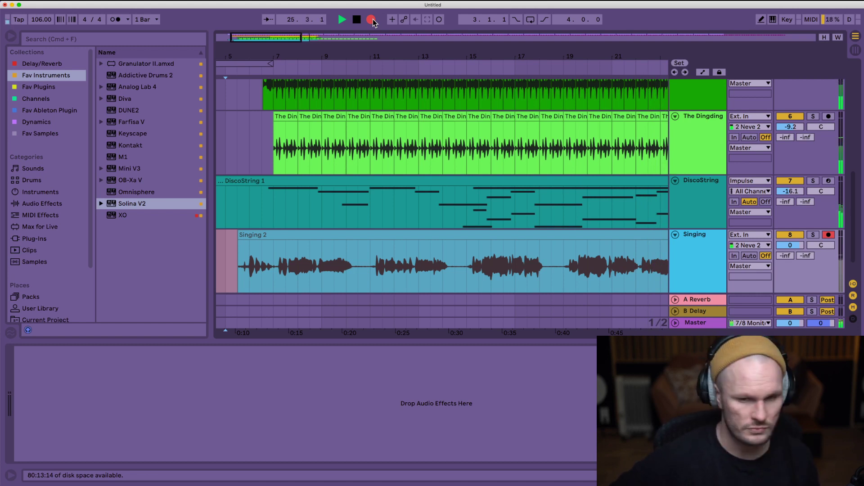
pyautogui.press('space')
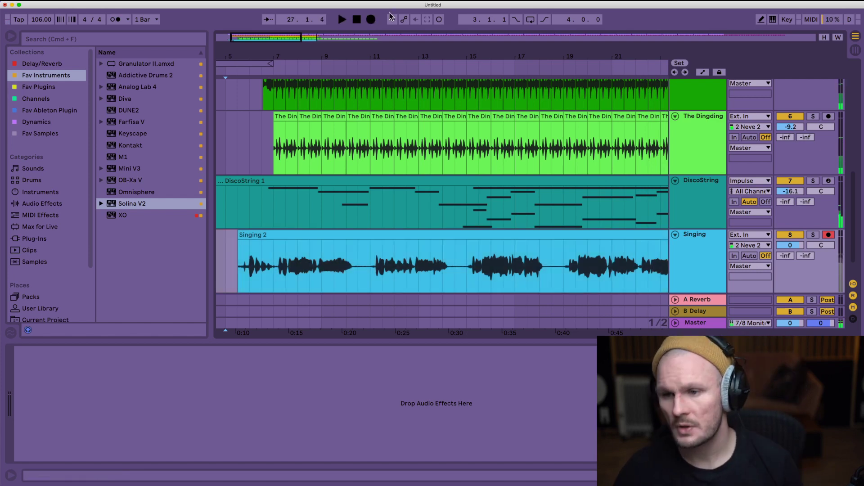
# Duplicate the Singing track and delete the copied vocal clip from the duplicate.
pyautogui.scroll(-2, 616, 151)
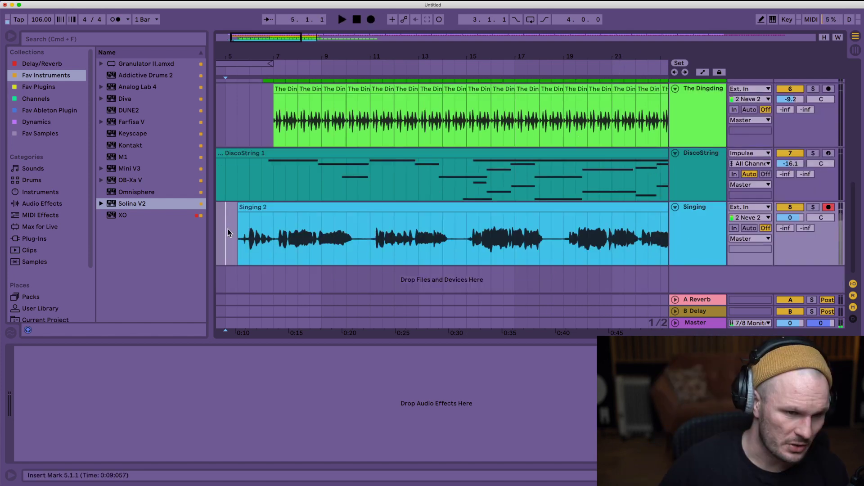
pyautogui.moveTo(225, 239); pyautogui.dragTo(276, 237)
pyautogui.press('+')
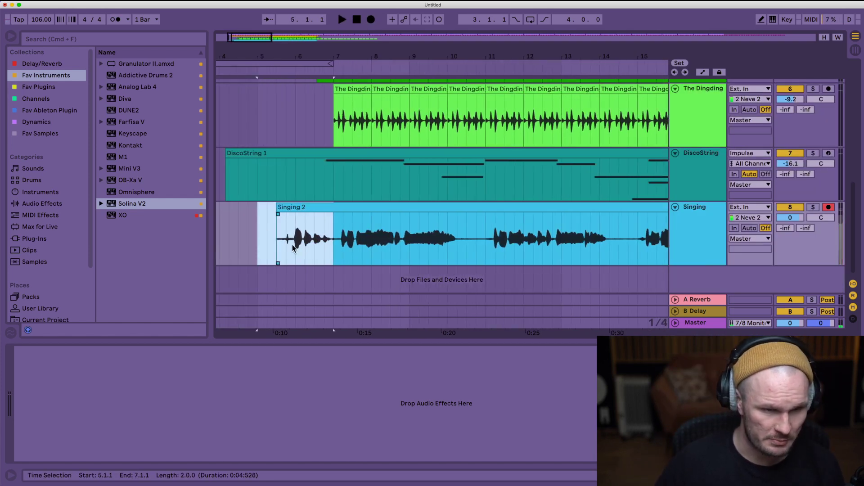
pyautogui.click(711, 224)
pyautogui.press('super+d')
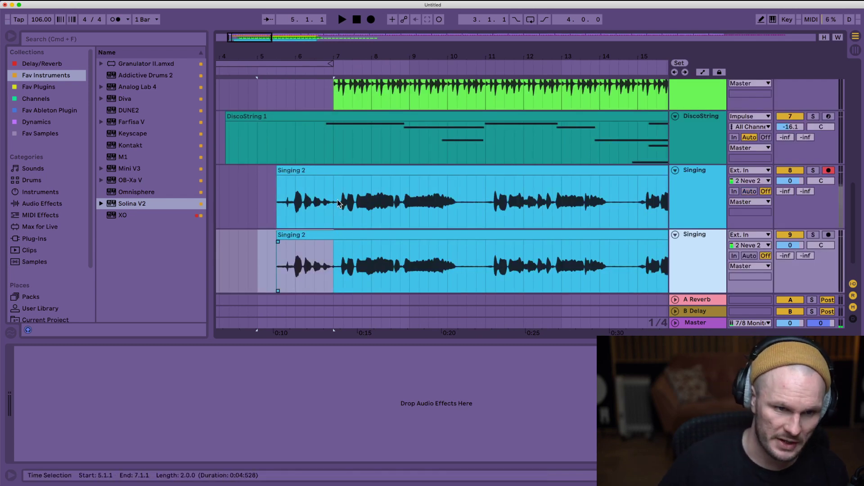
pyautogui.click(401, 261)
pyautogui.press('Delete')
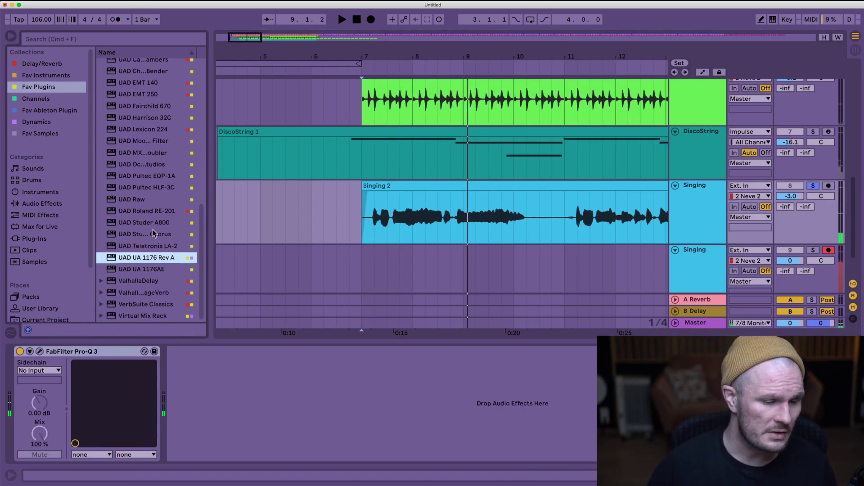
# Insert UAD Antares Auto-Tune Realtime before Pro-Q 3 on the upper Singing track and play the vocal.
pyautogui.scroll(6, 153, 234)
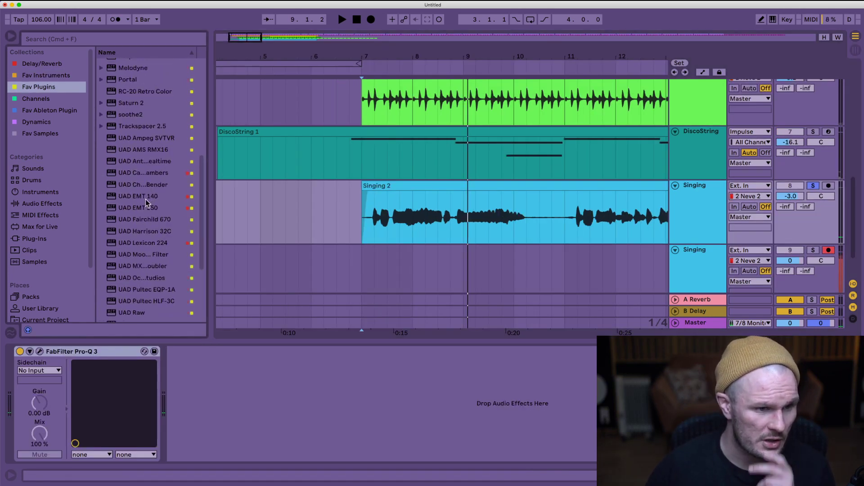
pyautogui.scroll(-6, 148, 207)
pyautogui.scroll(4, 149, 226)
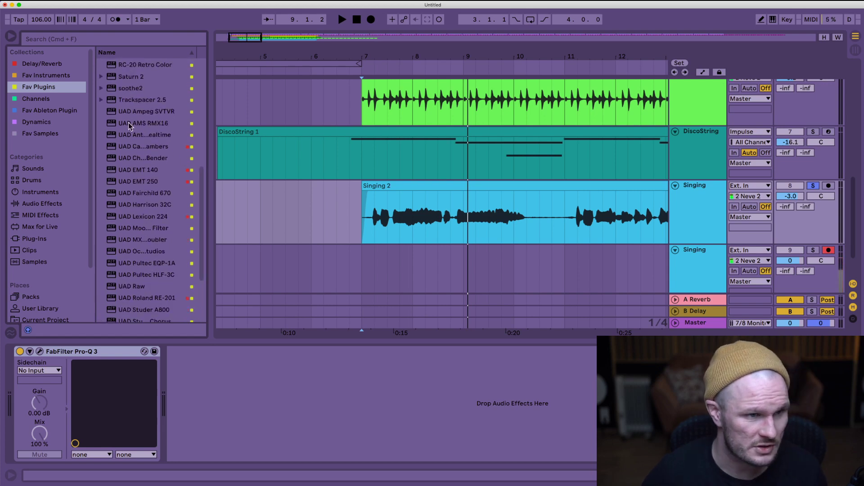
pyautogui.moveTo(145, 134)
pyautogui.mouseDown()
pyautogui.moveTo(166, 395)
pyautogui.moveTo(14, 370)
pyautogui.mouseUp()
pyautogui.press('space')
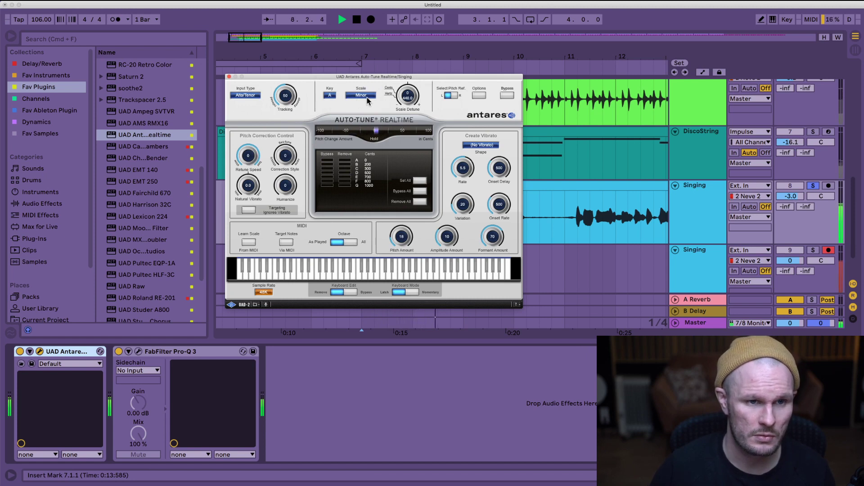
# Set Auto-Tune Realtime to G Minor with a retune speed of 37 and close its window.
pyautogui.click(359, 96)
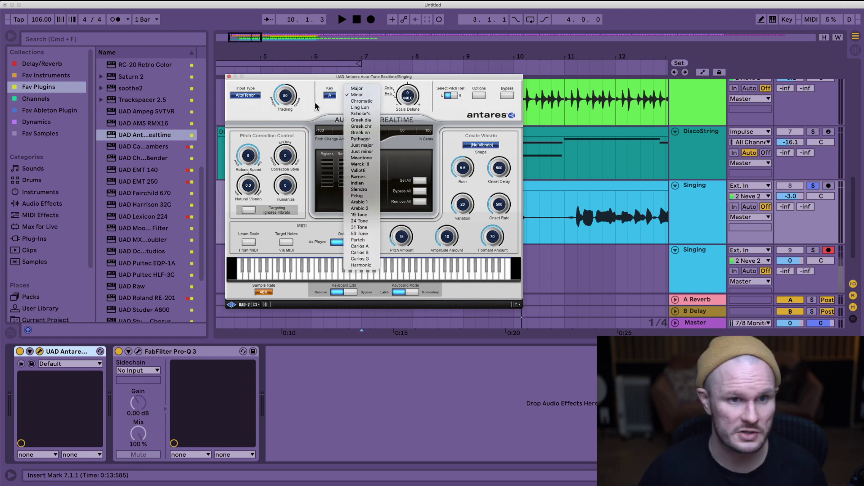
pyautogui.click(328, 95)
pyautogui.click(330, 95)
pyautogui.click(330, 82)
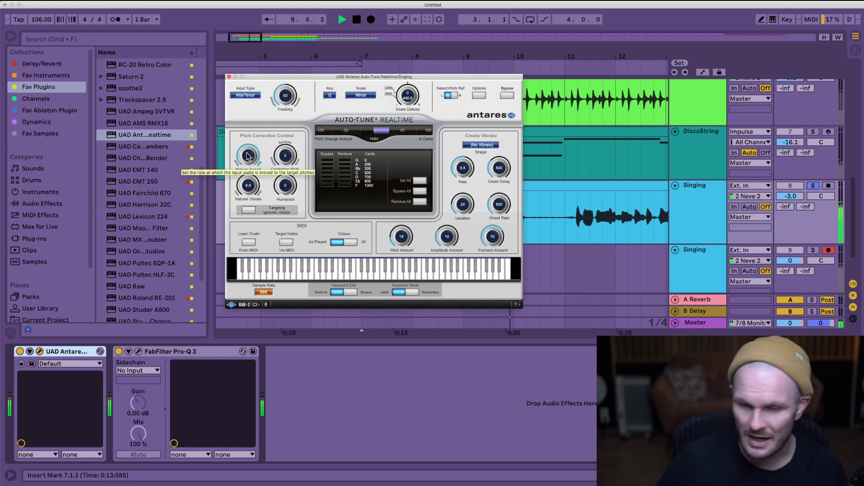
pyautogui.moveTo(248, 156); pyautogui.dragTo(244, 182)
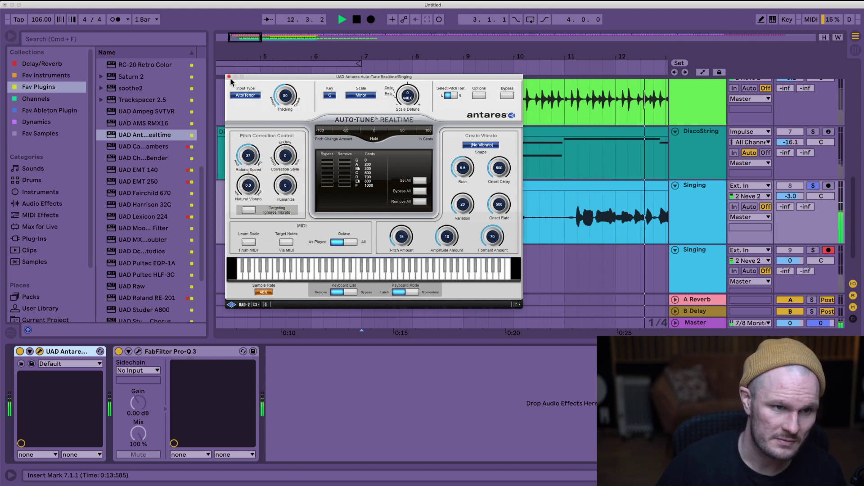
pyautogui.press('space')
pyautogui.moveTo(257, 80); pyautogui.dragTo(309, 95)
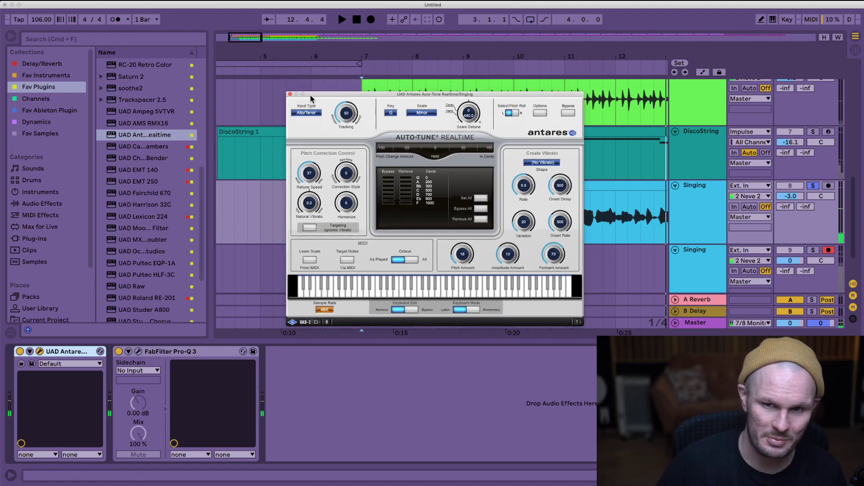
pyautogui.click(290, 95)
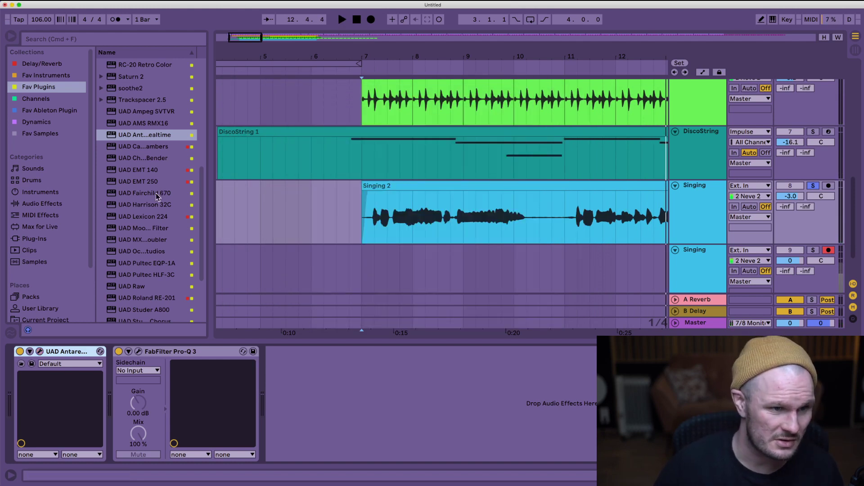
# Add UAD UA 1176 and EchoBoyJr after Pro-Q 3 on the upper Singing track and raise its volume to -1.0 dB.
pyautogui.scroll(-5, 156, 196)
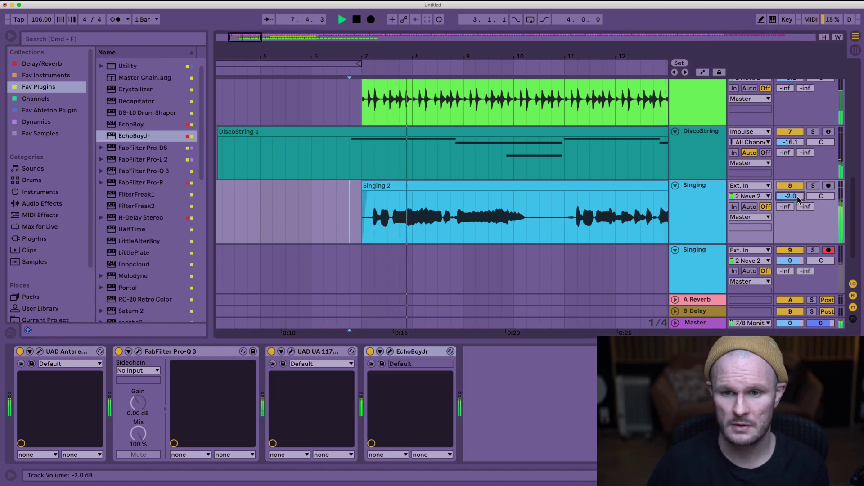
pyautogui.scroll(2, 797, 200)
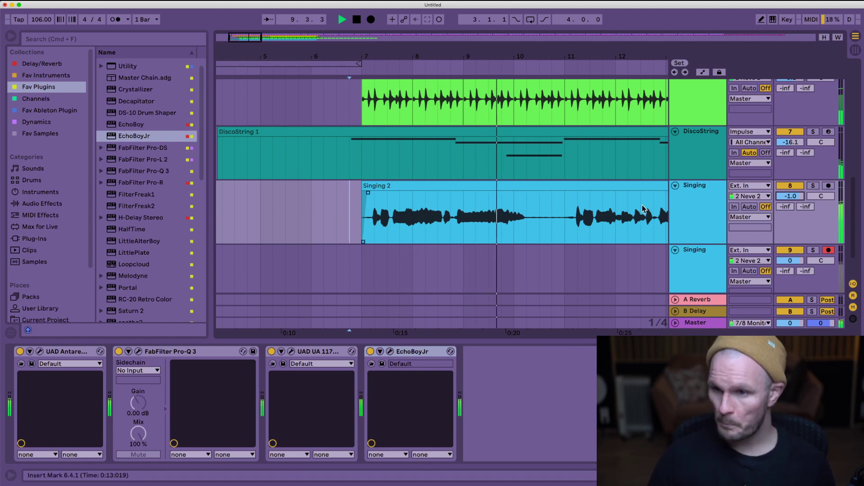
pyautogui.scroll(-5, 554, 230)
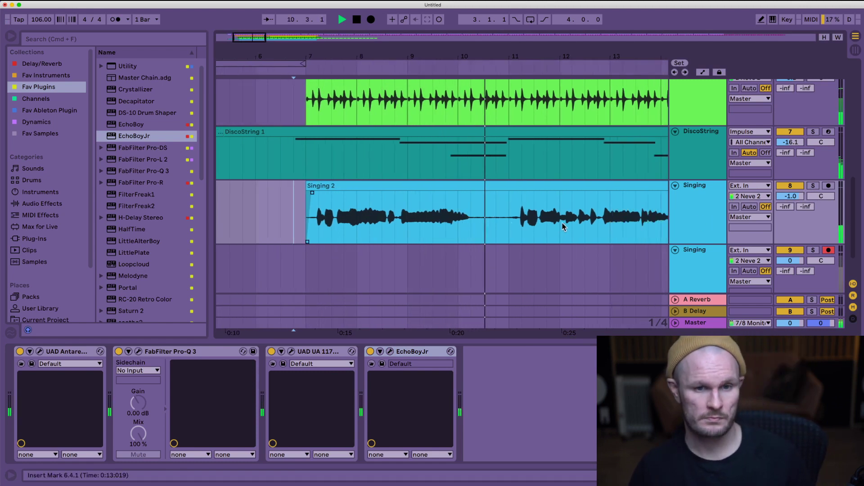
pyautogui.press('space')
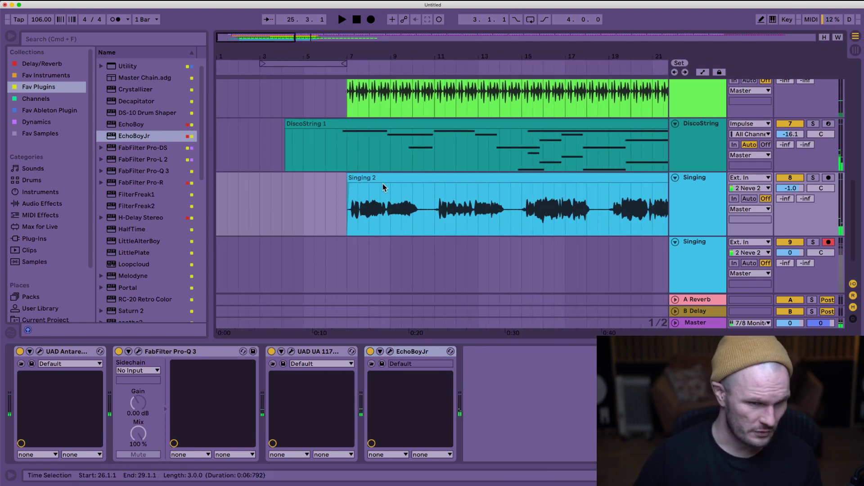
# Place the insert mark near bar 6 on the empty lower Singing track.
pyautogui.click(325, 263)
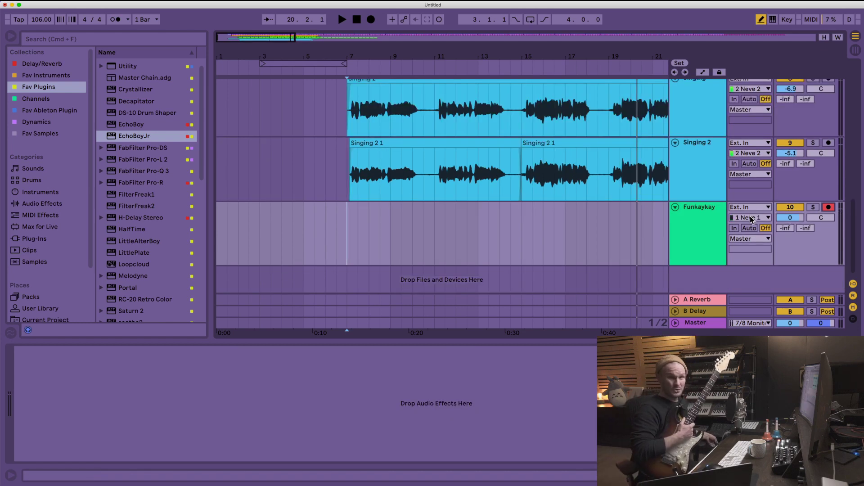
# Record a guitar take on the Funkaykay track and audition it soloed through Pro-Q 3 and UAD UA 1176 Rev A.
pyautogui.click(371, 20)
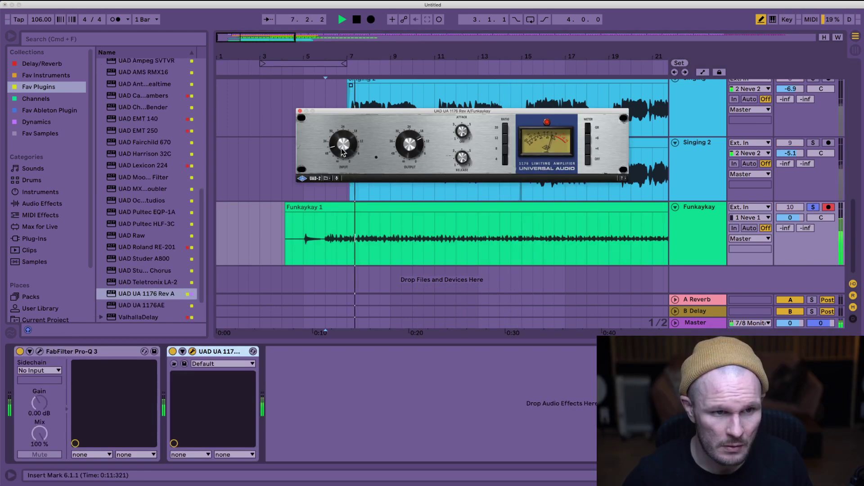
pyautogui.press('space')
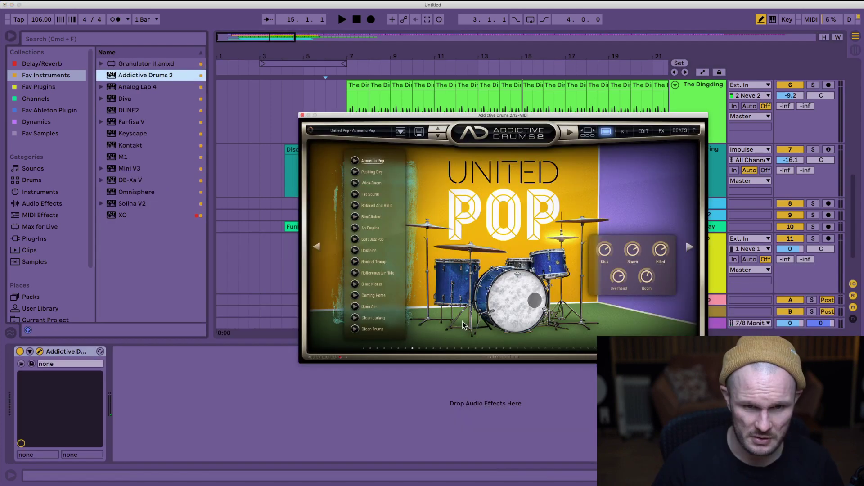
# Choose the Pushing Dry preset of the United Pop kit in Addictive Drums 2.
pyautogui.click(370, 174)
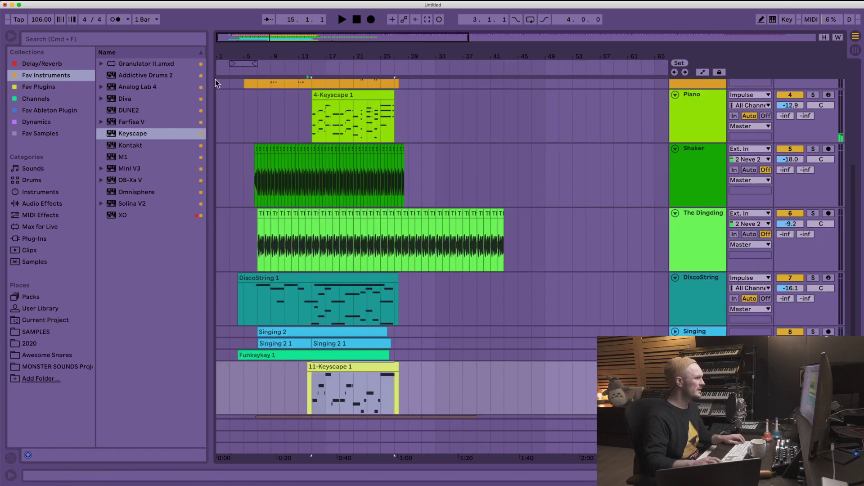
pyautogui.scroll(3, 239, 85)
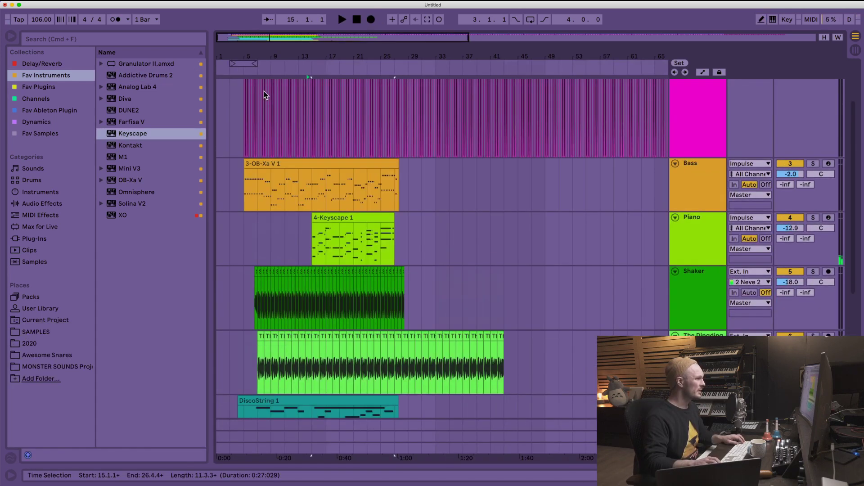
# Select the time range 7.1.1 to 29.4.1 from the Kick track down through the lower tracks.
pyautogui.moveTo(258, 88); pyautogui.dragTo(404, 414)
pyautogui.scroll(-5, 404, 414)
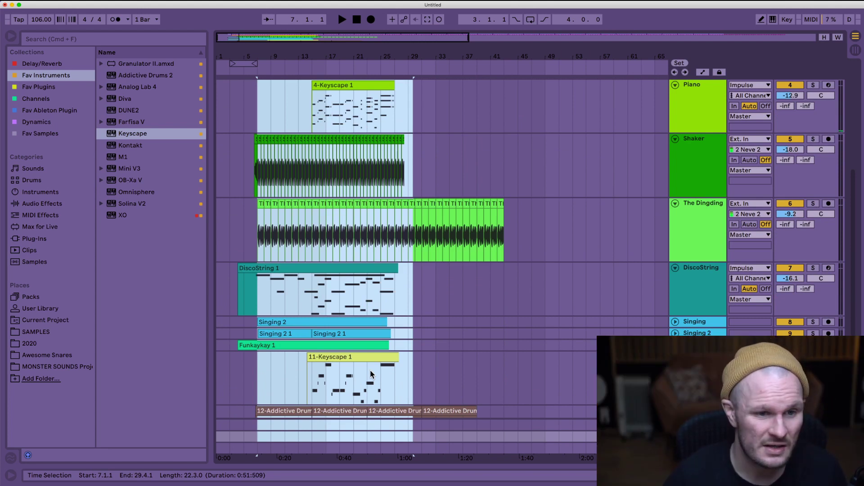
pyautogui.scroll(5, 378, 177)
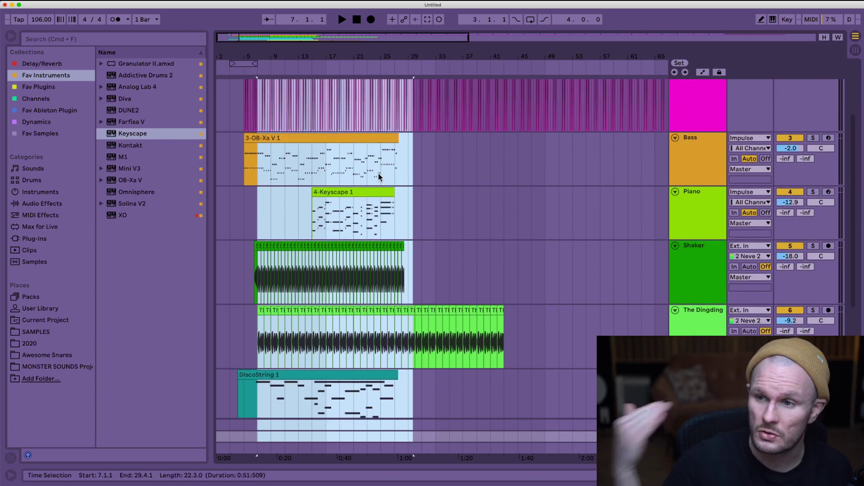
pyautogui.scroll(2, 342, 135)
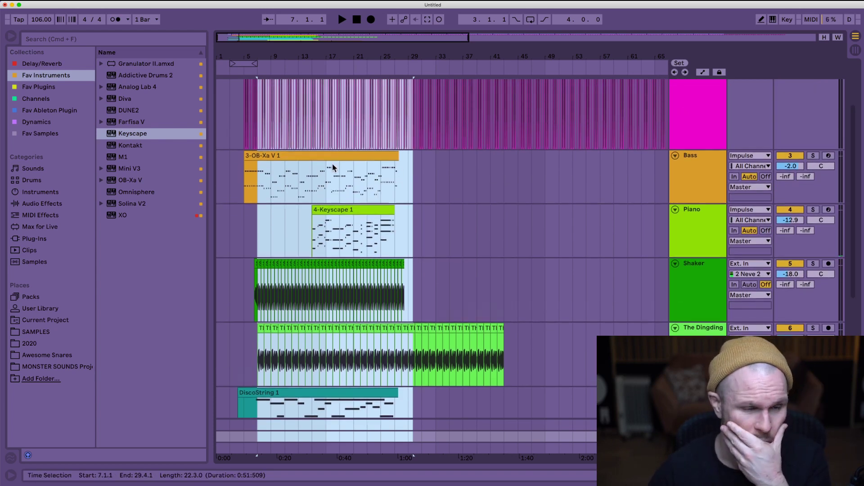
pyautogui.scroll(5, 332, 164)
pyautogui.scroll(5, 340, 174)
pyautogui.scroll(1, 300, 164)
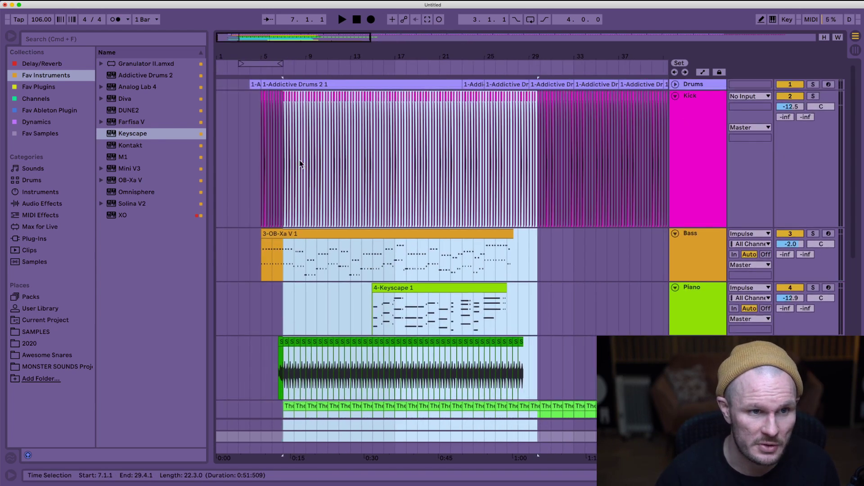
# Unfold the Drums track and select from bar 7 to about bar 27 across all tracks, including Drums.
pyautogui.click(675, 86)
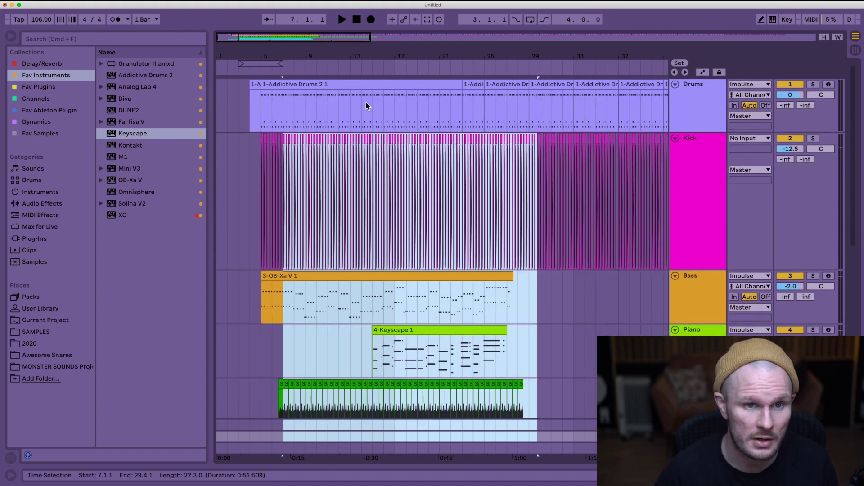
pyautogui.moveTo(284, 115); pyautogui.dragTo(510, 438)
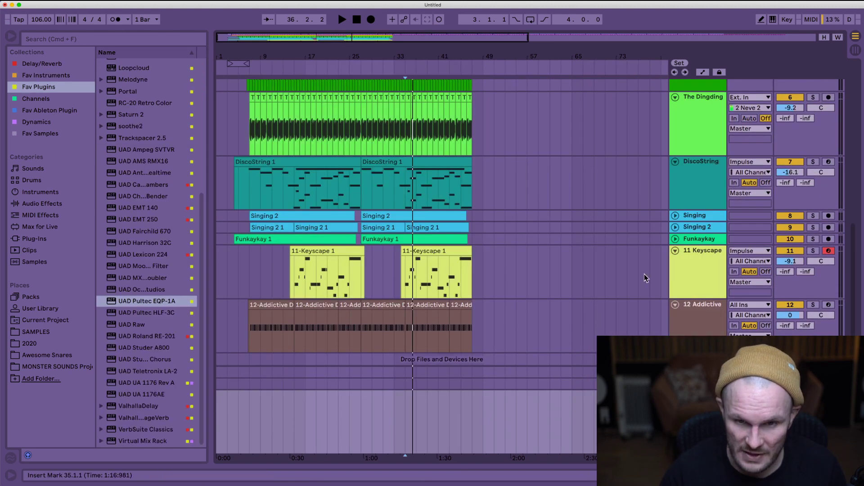
# Fold the 11 Keyscape track and set the 13 Kontakt track's volume to -1.1 dB while auditioning the arrangement.
pyautogui.click(675, 251)
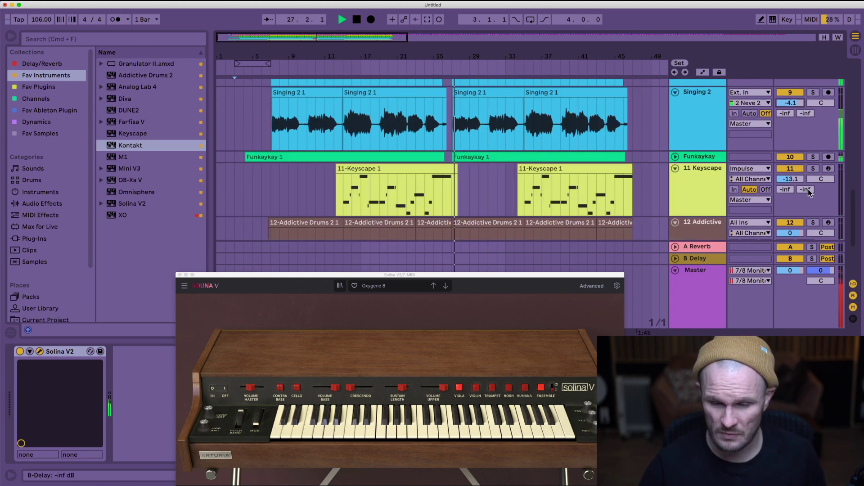
pyautogui.scroll(-6, 801, 180)
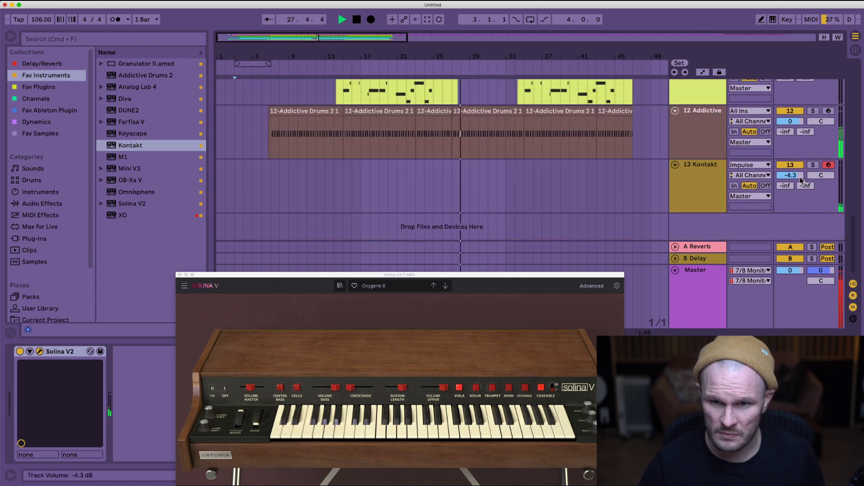
pyautogui.moveTo(801, 180); pyautogui.dragTo(801, 176)
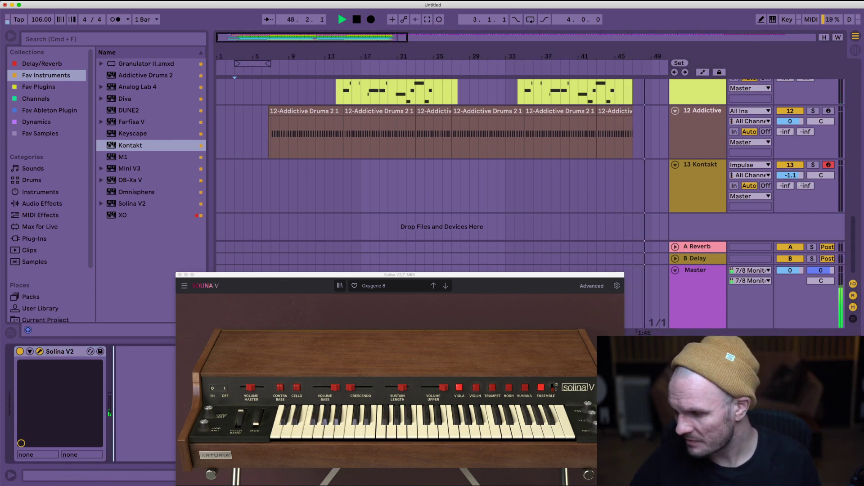
pyautogui.press('space')
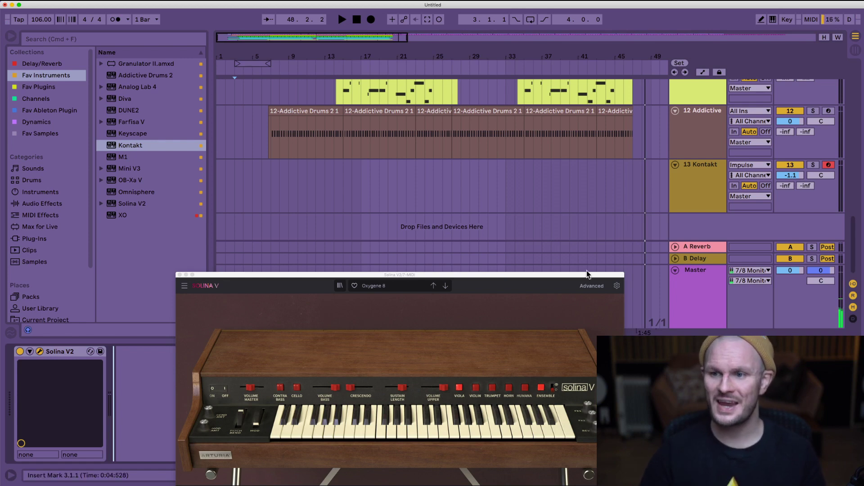